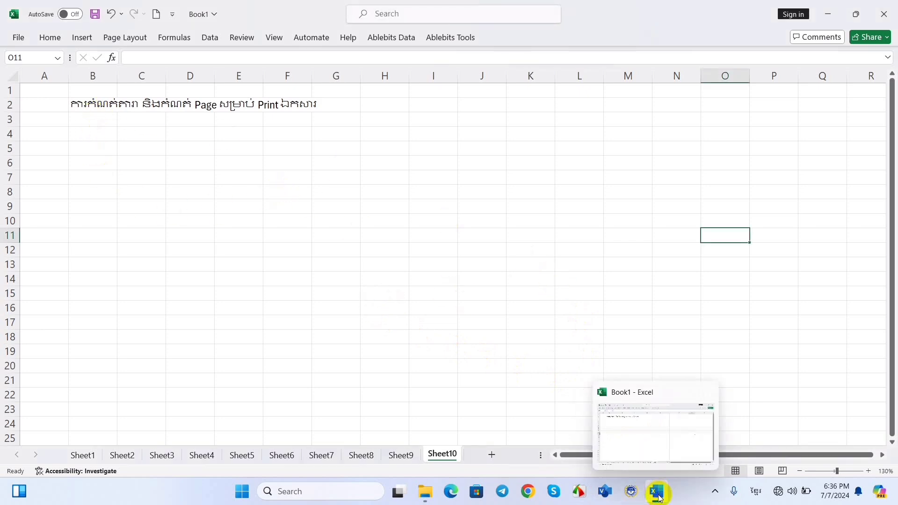
# Select the entire Sheet10 and scroll the font list to find Khmer OS Siemreap
pyautogui.click(336, 307)
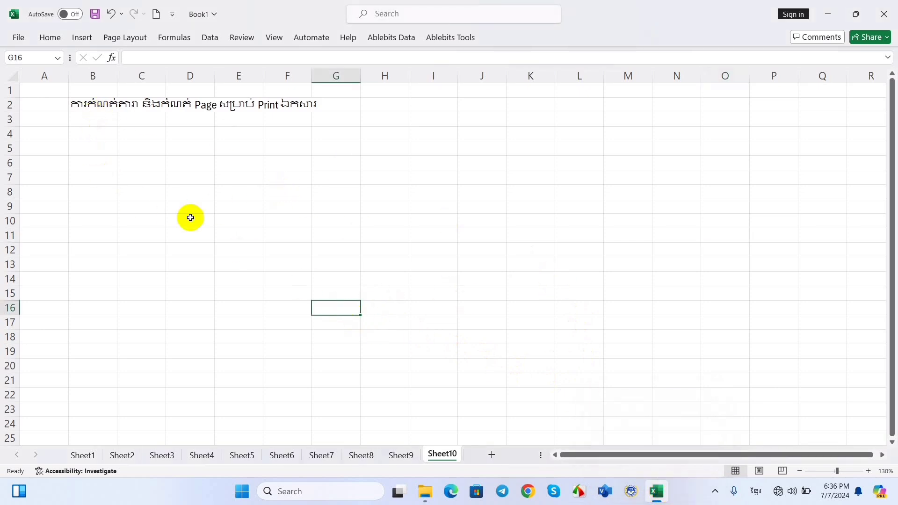
pyautogui.click(287, 178)
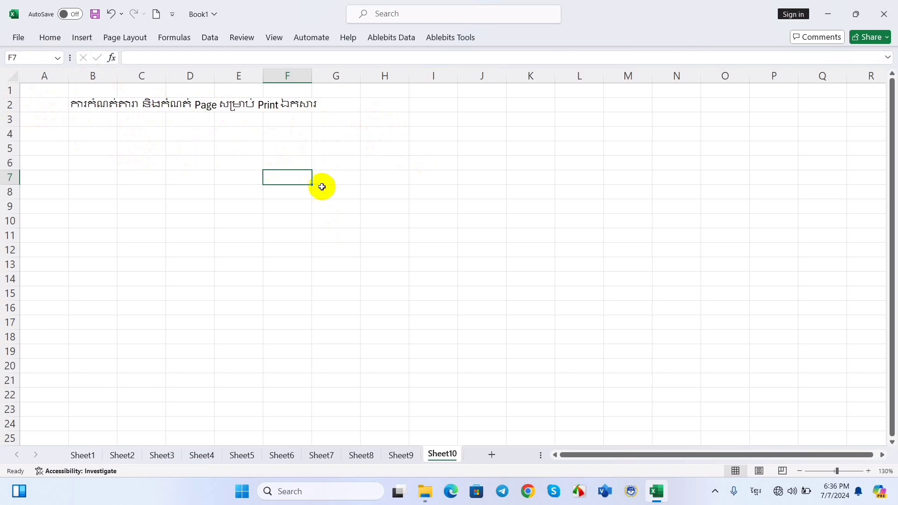
pyautogui.click(10, 78)
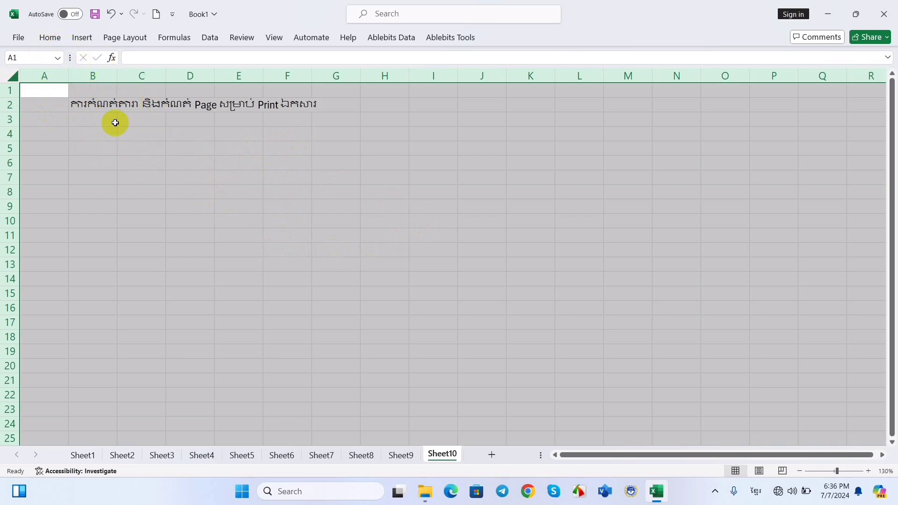
pyautogui.click(51, 43)
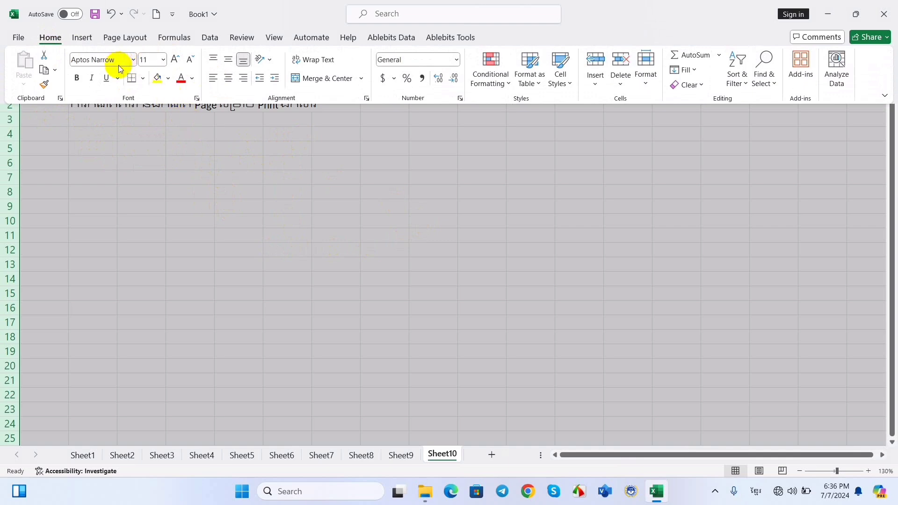
pyautogui.click(133, 62)
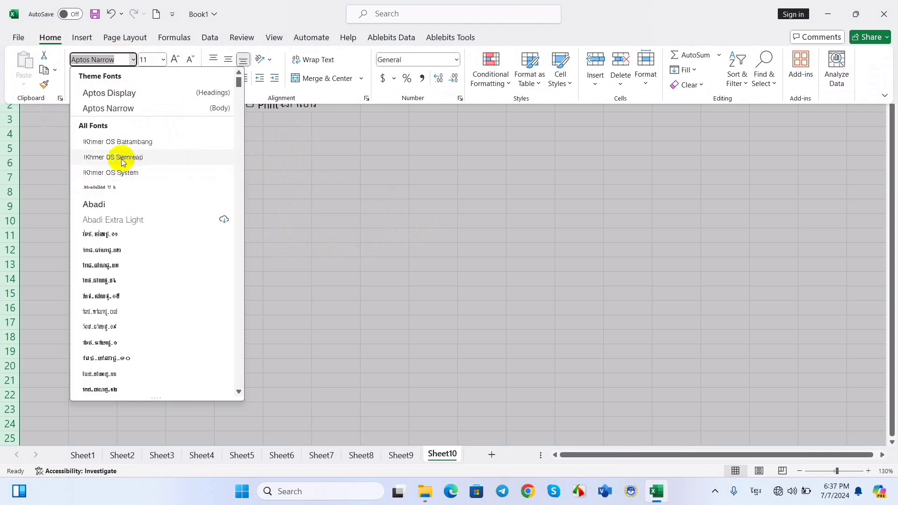
pyautogui.scroll(-5, 156, 164)
pyautogui.scroll(-5, 156, 188)
pyautogui.scroll(-5, 156, 218)
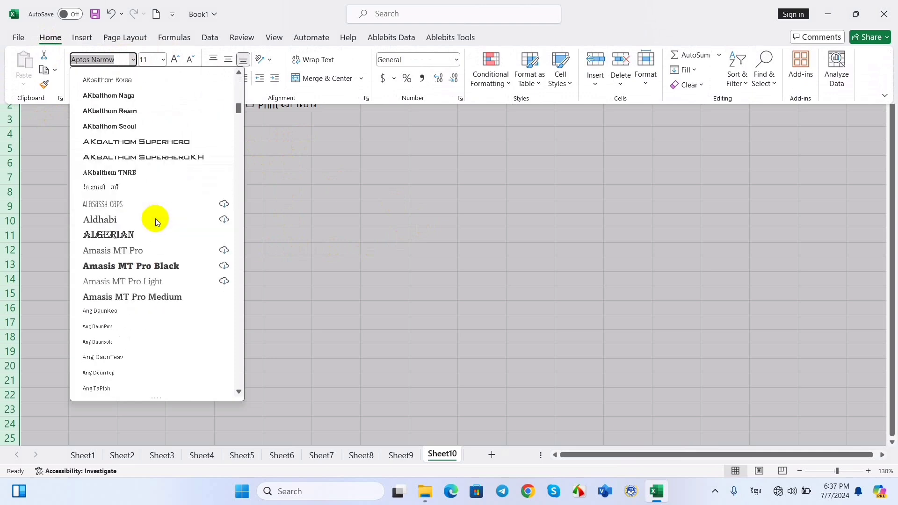
pyautogui.scroll(-5, 155, 218)
pyautogui.scroll(-5, 155, 224)
pyautogui.scroll(-5, 155, 225)
pyautogui.scroll(10, 167, 217)
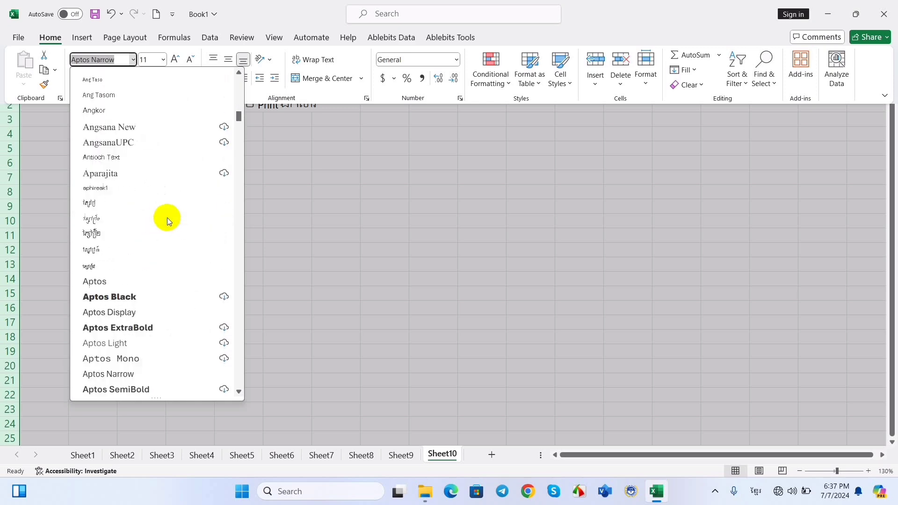
pyautogui.scroll(5, 163, 214)
pyautogui.scroll(5, 163, 215)
pyautogui.scroll(5, 164, 215)
pyautogui.scroll(2, 164, 215)
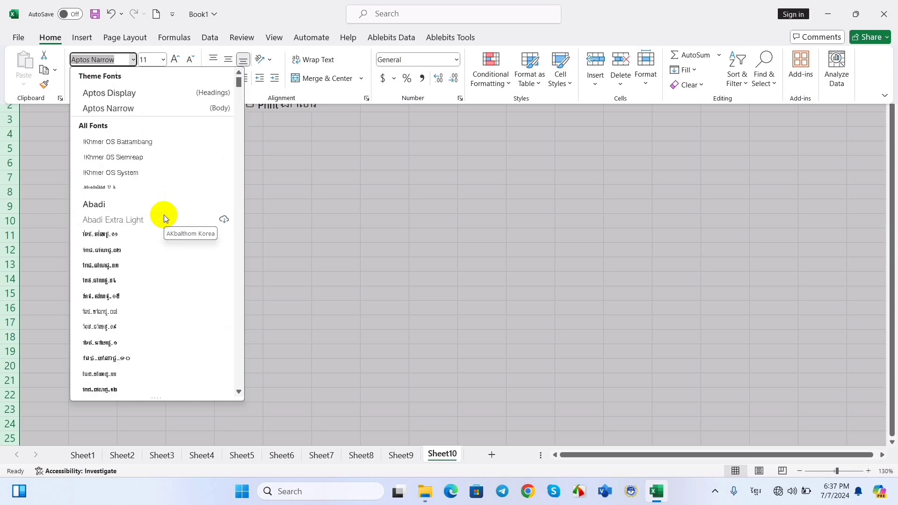
# Apply Khmer OS Siemreap to the whole sheet and select cell A3
pyautogui.click(101, 157)
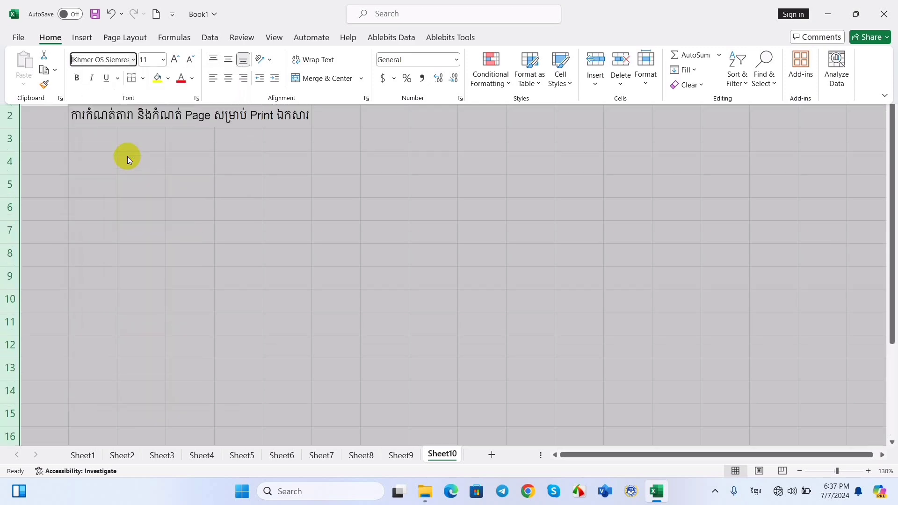
pyautogui.click(279, 186)
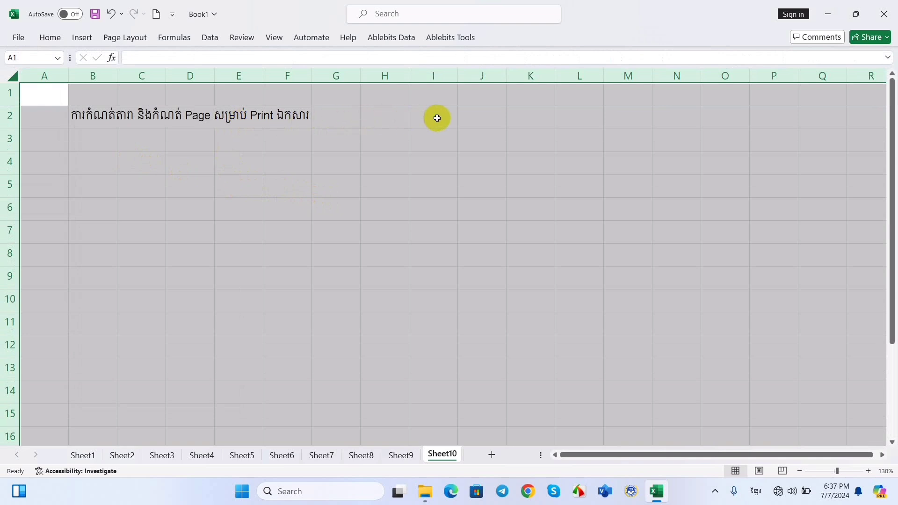
pyautogui.click(325, 153)
pyautogui.click(39, 142)
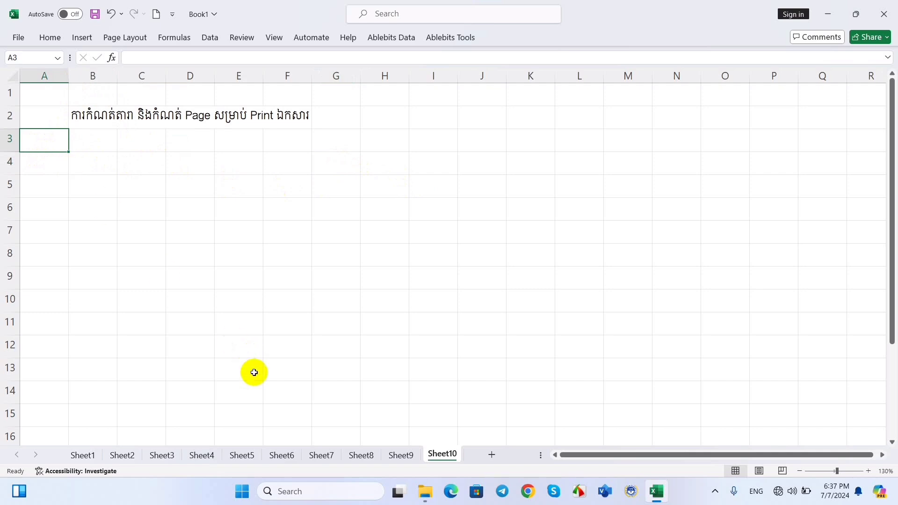
# Copy the heading row B2:H2 from Sheet8's table
pyautogui.click(373, 460)
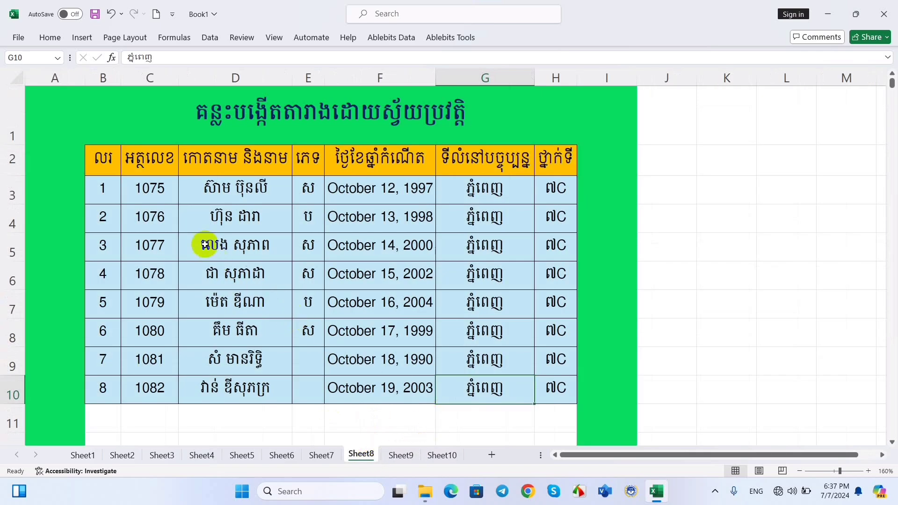
pyautogui.moveTo(105, 159); pyautogui.dragTo(542, 161)
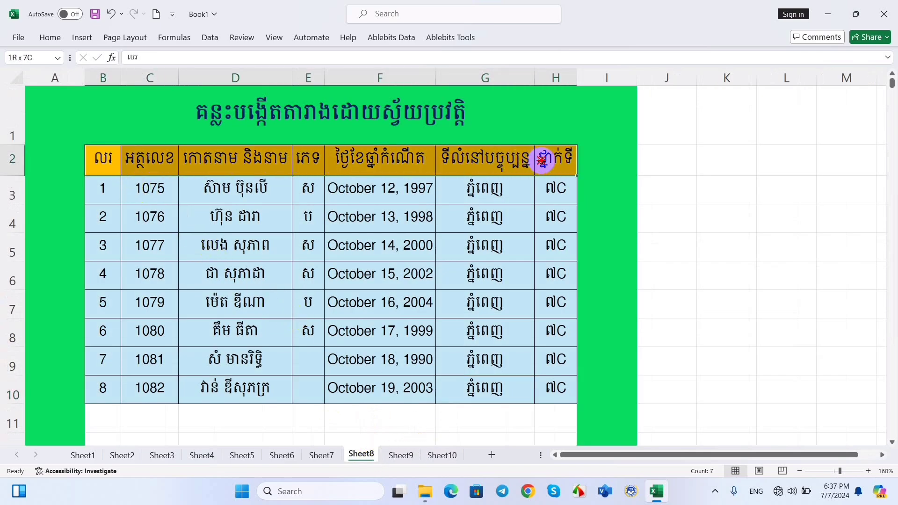
pyautogui.hotkey('ctrl', 'c')
pyautogui.hotkey('alt', 'Tab')
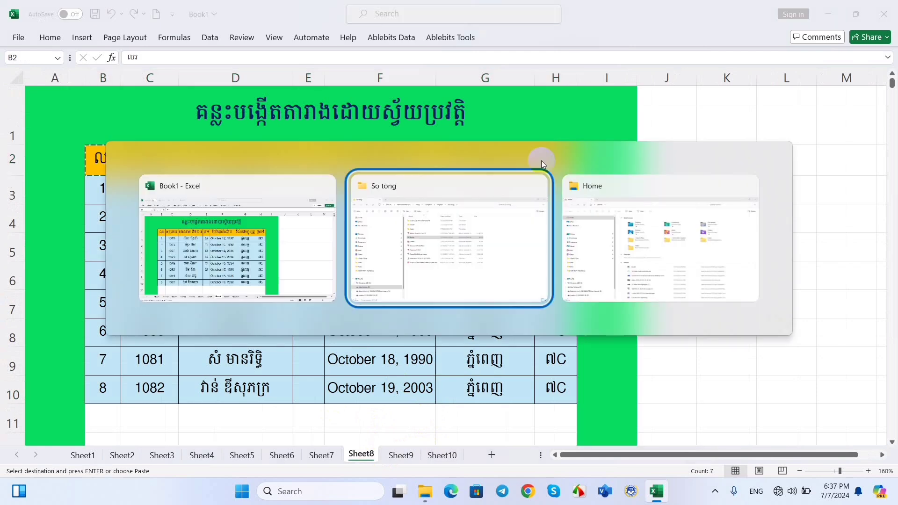
pyautogui.click(664, 410)
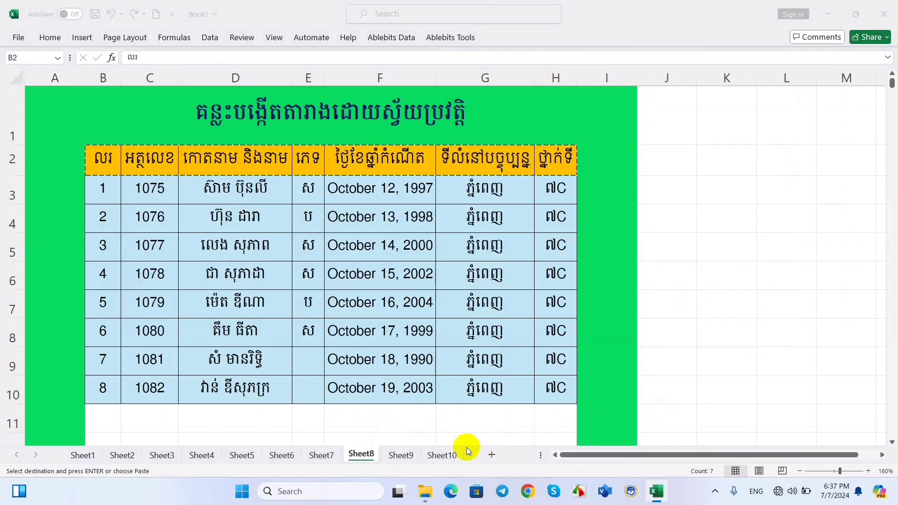
pyautogui.click(466, 448)
# Paste the headings into Sheet10 at A3 as plain text without the gold fill
pyautogui.click(448, 454)
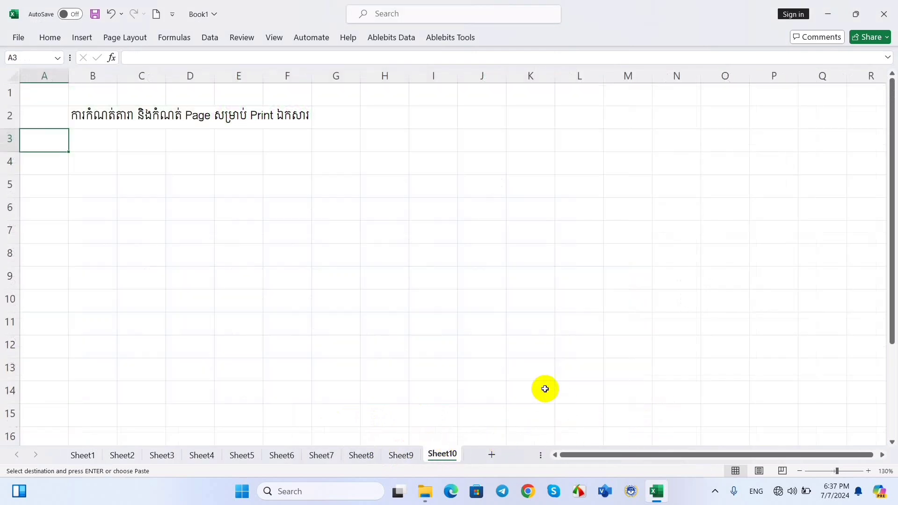
pyautogui.click(465, 343)
pyautogui.click(58, 144)
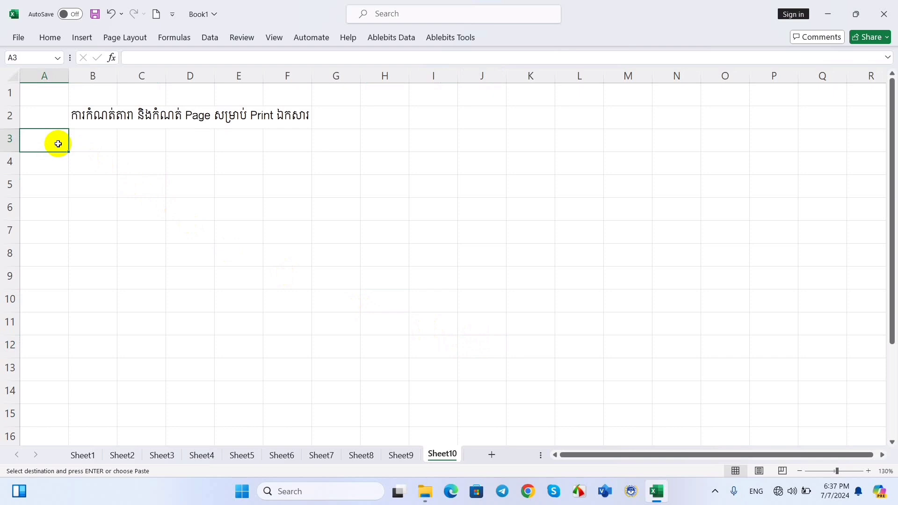
pyautogui.hotkey('ctrl', 'v')
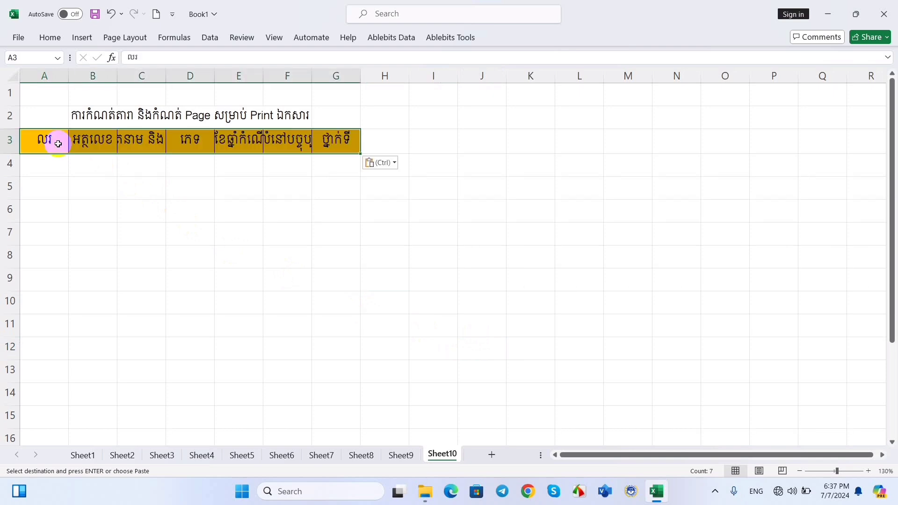
pyautogui.click(396, 163)
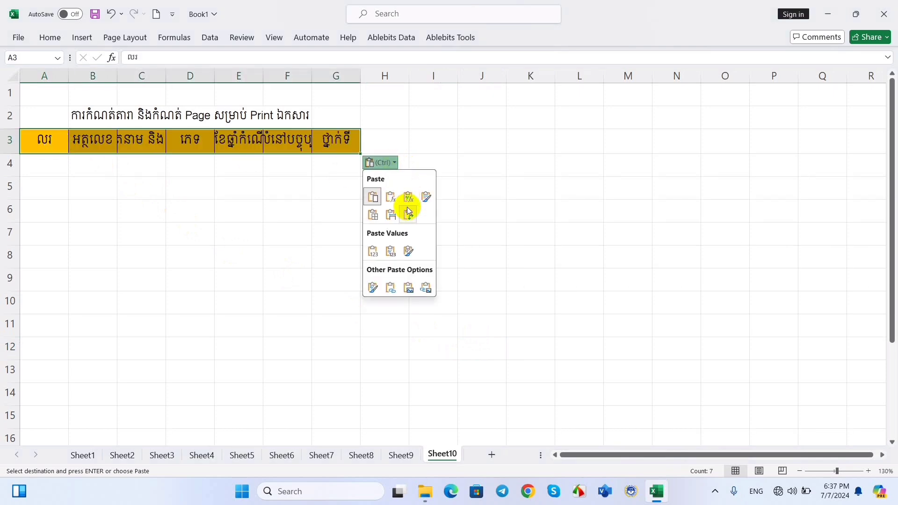
pyautogui.click(390, 203)
pyautogui.click(468, 206)
pyautogui.click(287, 206)
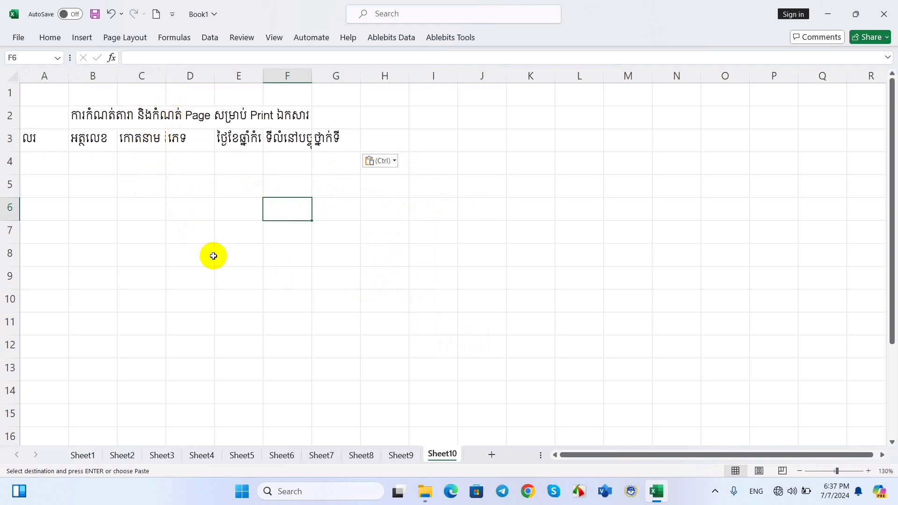
# Narrow column A to about 40 pixels and column C to 72 pixels
pyautogui.click(41, 141)
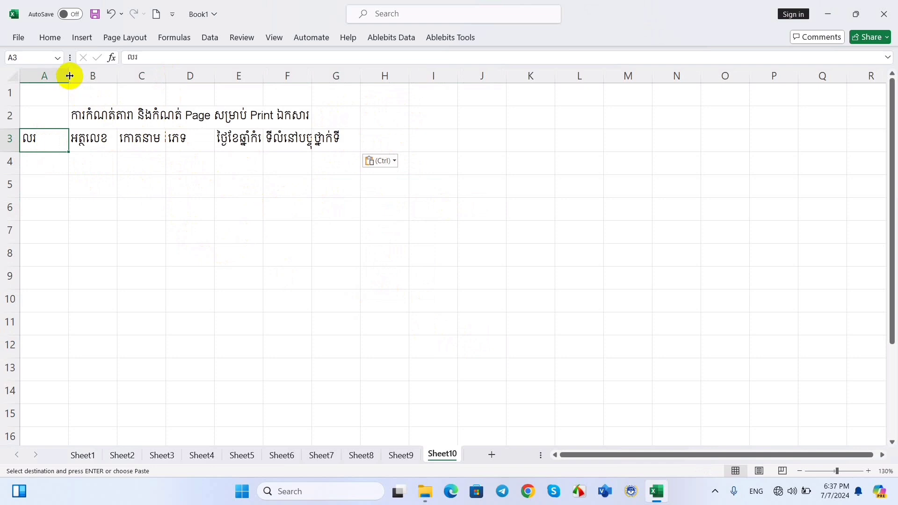
pyautogui.moveTo(69, 76); pyautogui.dragTo(70, 76)
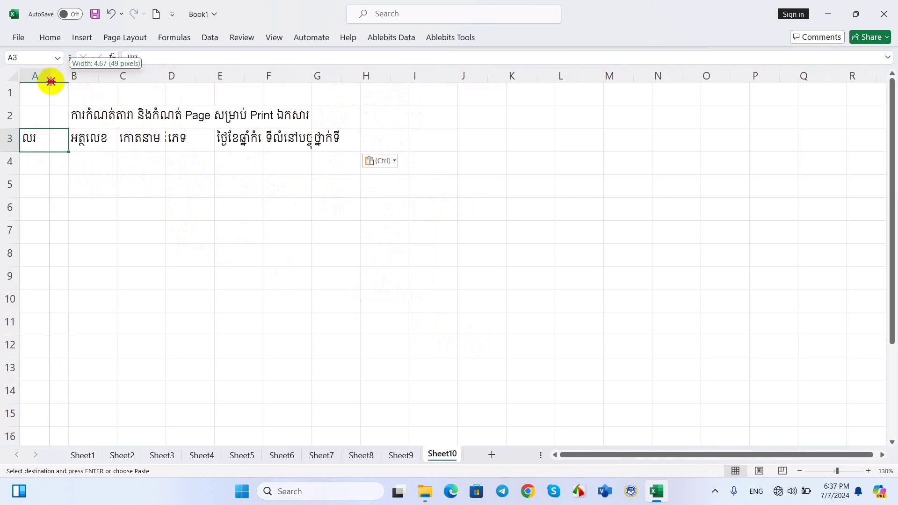
pyautogui.moveTo(69, 75)
pyautogui.mouseDown()
pyautogui.moveTo(45, 83)
pyautogui.moveTo(85, 80)
pyautogui.mouseUp()
pyautogui.click(115, 253)
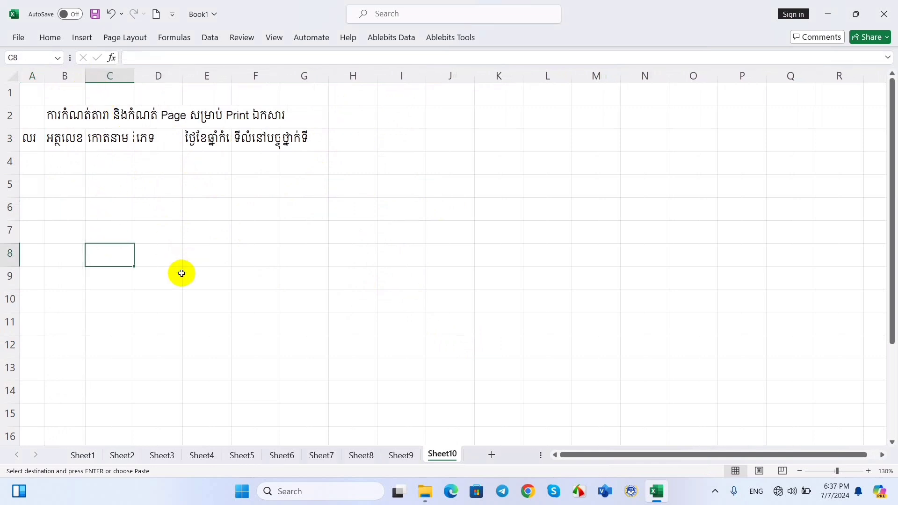
pyautogui.click(185, 273)
pyautogui.click(111, 78)
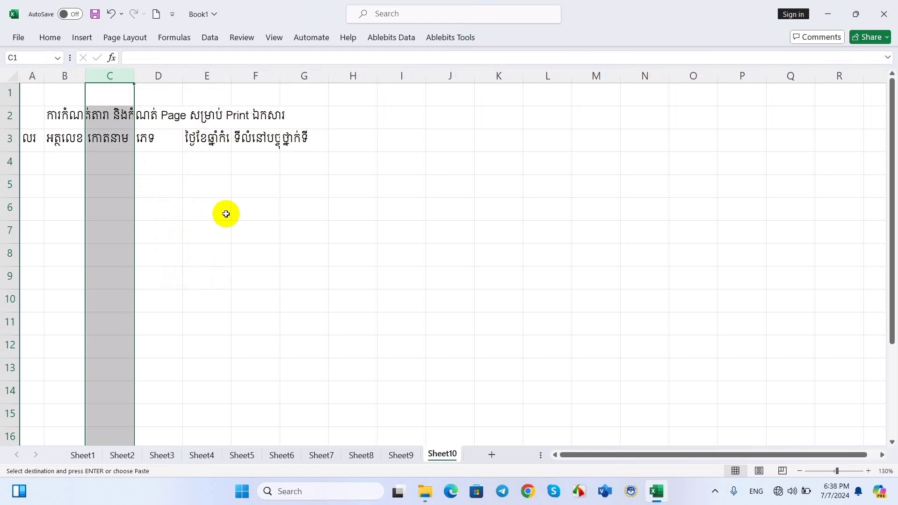
pyautogui.moveTo(133, 78); pyautogui.dragTo(160, 81)
pyautogui.click(250, 234)
pyautogui.click(173, 162)
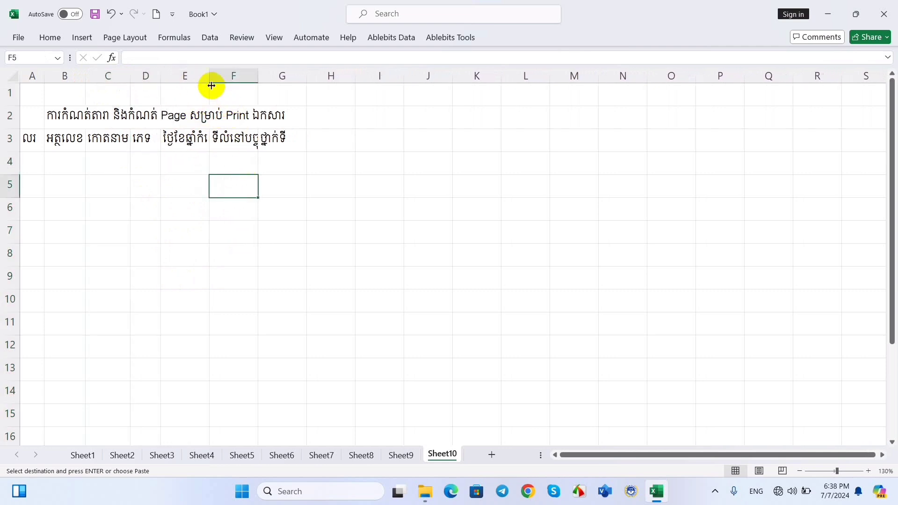
# Widen column E so the birth-date heading fits
pyautogui.click(197, 77)
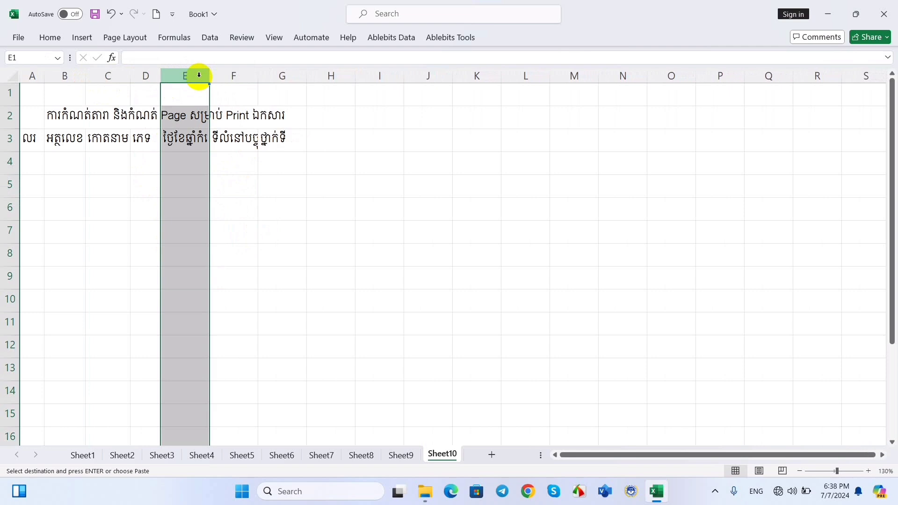
pyautogui.click(297, 115)
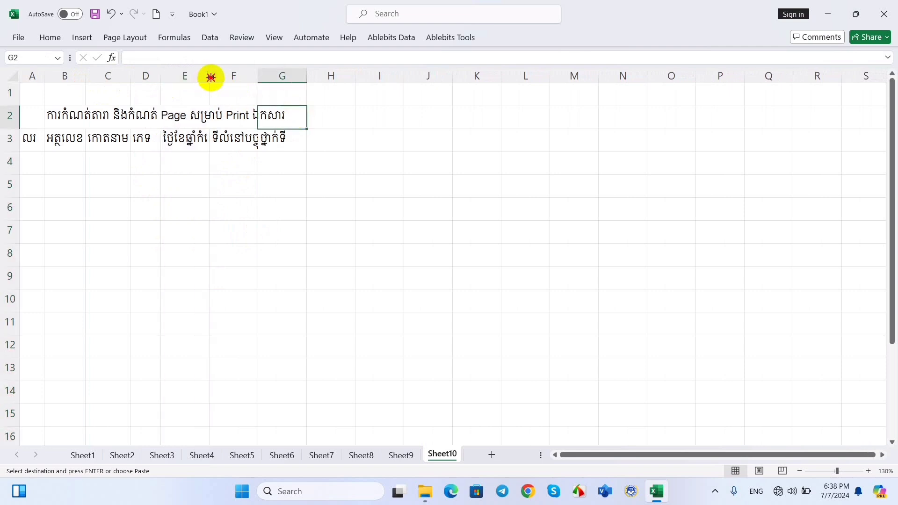
pyautogui.moveTo(211, 77)
pyautogui.mouseDown()
pyautogui.moveTo(248, 80)
pyautogui.moveTo(235, 81)
pyautogui.mouseUp()
pyautogui.click(273, 166)
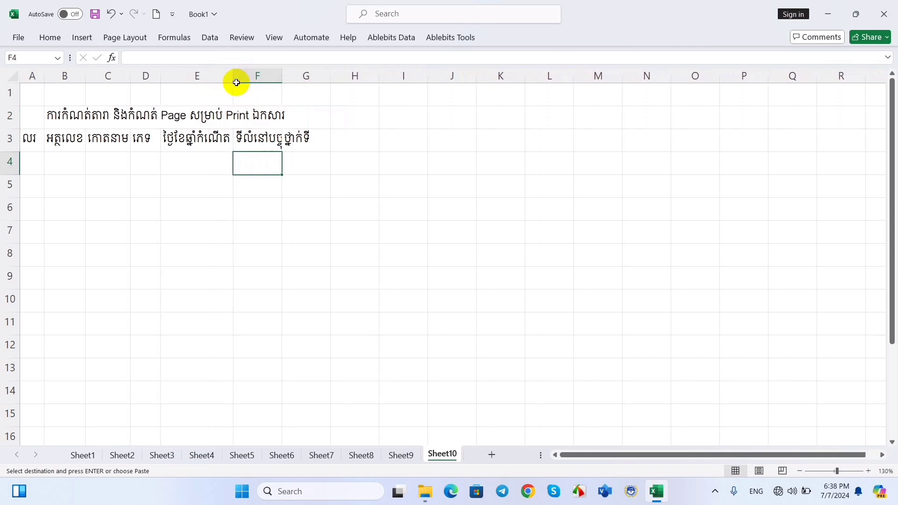
pyautogui.click(374, 169)
# Widen column F to 13.89 and adjust column G so both headings sit separately
pyautogui.click(257, 76)
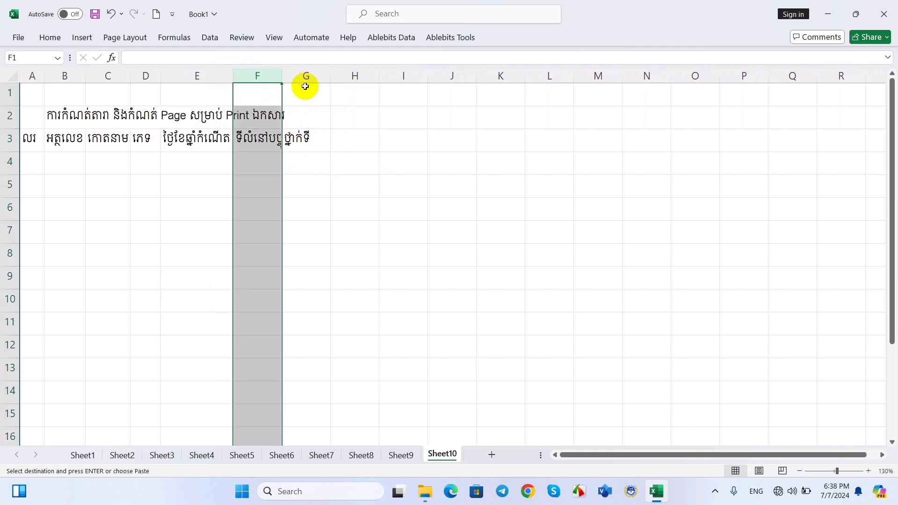
pyautogui.click(333, 110)
pyautogui.click(271, 76)
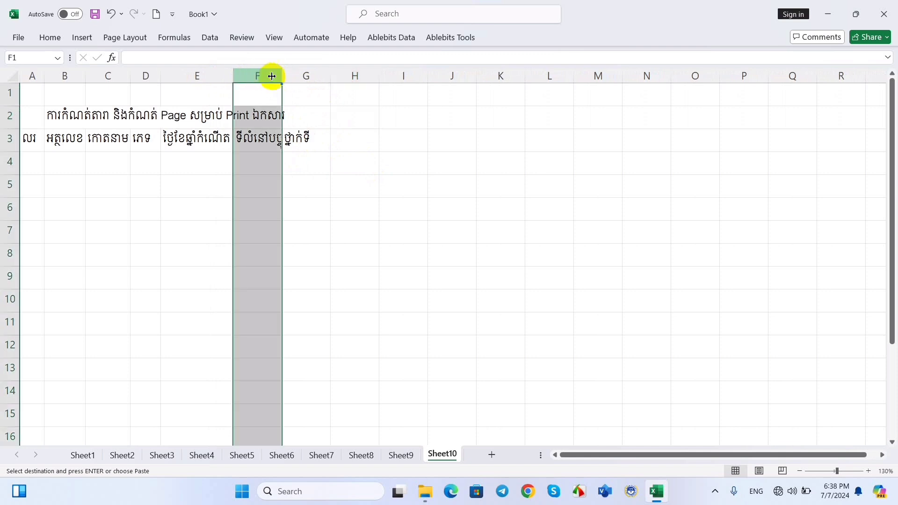
pyautogui.moveTo(282, 77); pyautogui.dragTo(298, 77)
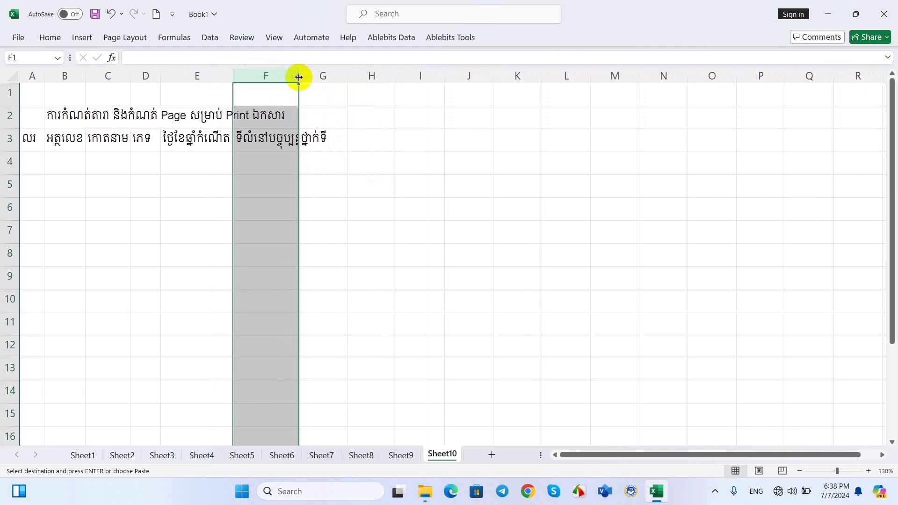
pyautogui.click(327, 75)
pyautogui.click(409, 139)
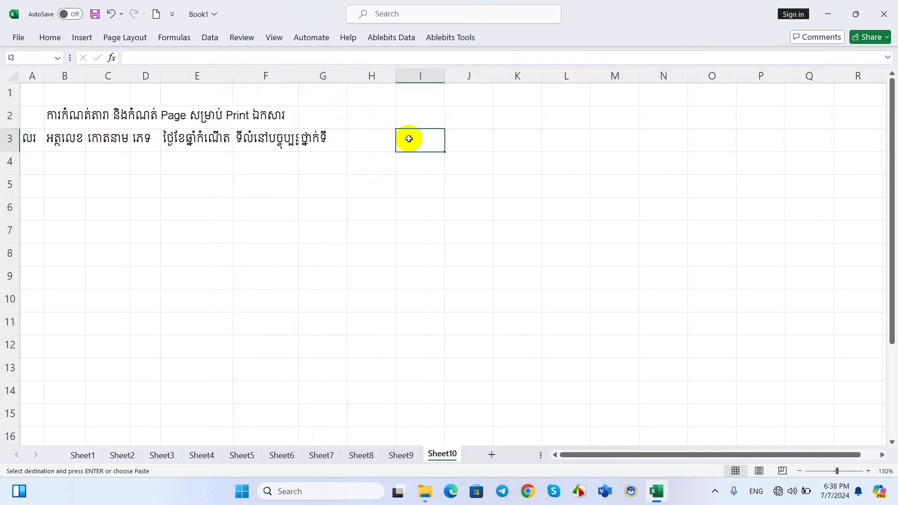
pyautogui.moveTo(299, 76); pyautogui.dragTo(359, 75)
pyautogui.click(337, 143)
pyautogui.click(432, 140)
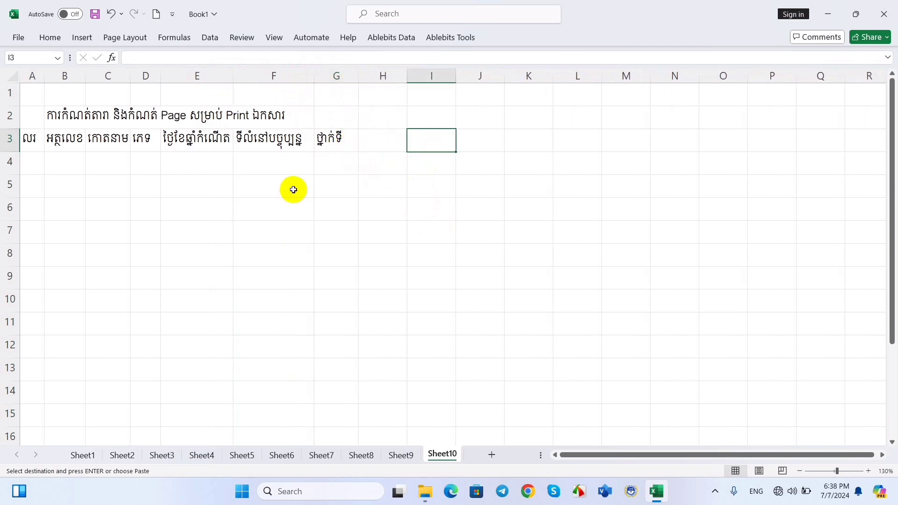
pyautogui.click(177, 171)
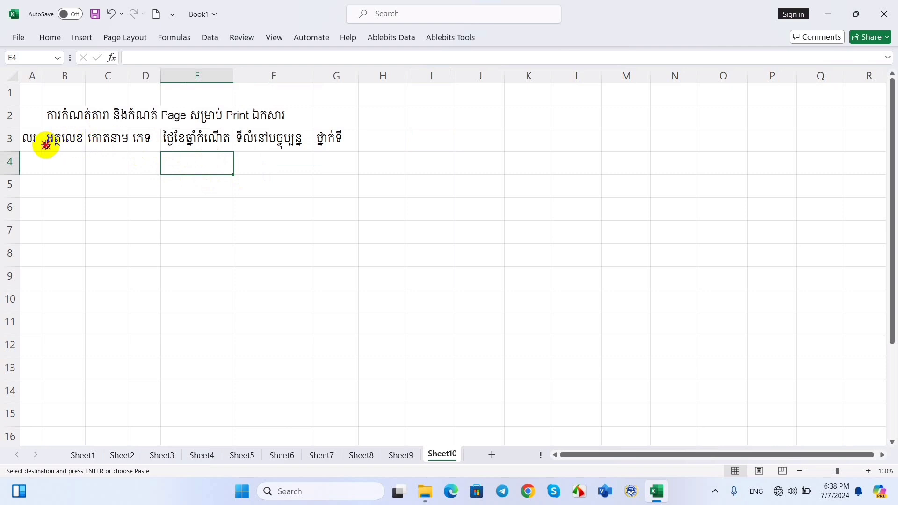
pyautogui.click(335, 207)
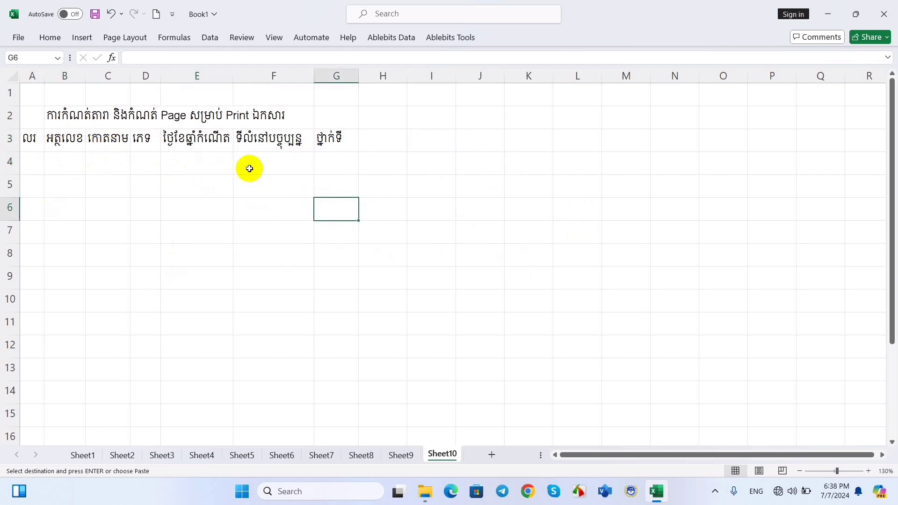
# Select the table range A3:G13 and bring up its right-click menu
pyautogui.click(29, 139)
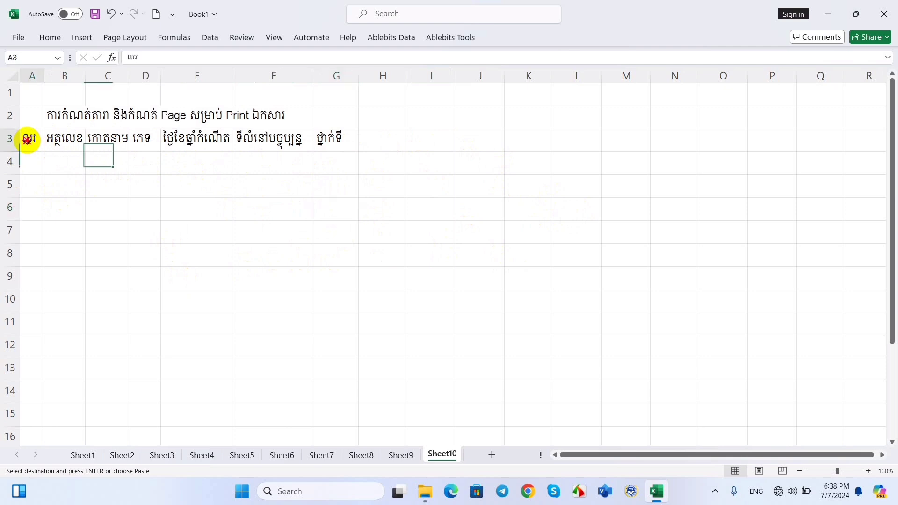
pyautogui.moveTo(29, 139); pyautogui.dragTo(329, 385)
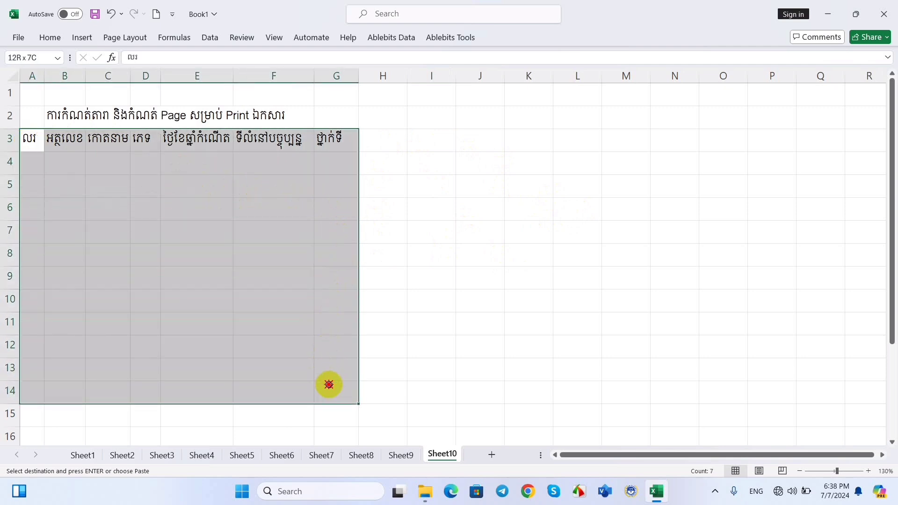
pyautogui.moveTo(329, 384); pyautogui.dragTo(332, 375)
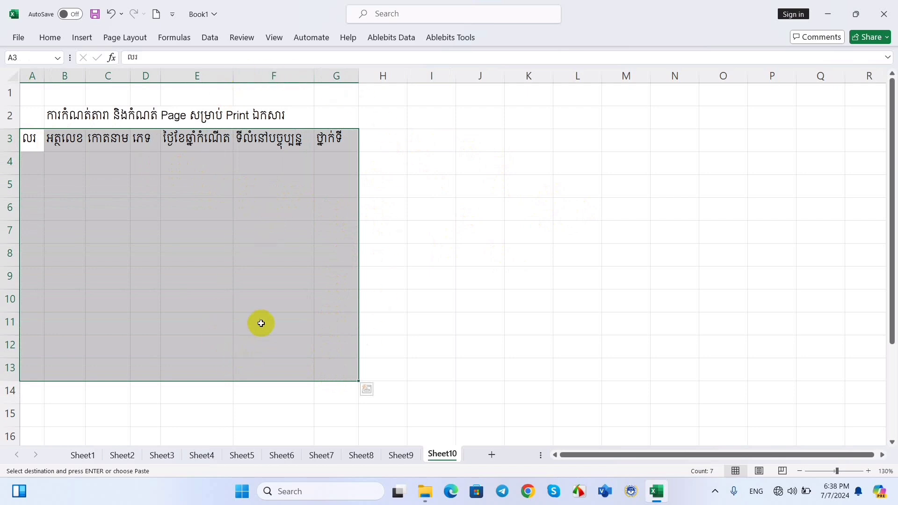
pyautogui.rightClick(234, 257)
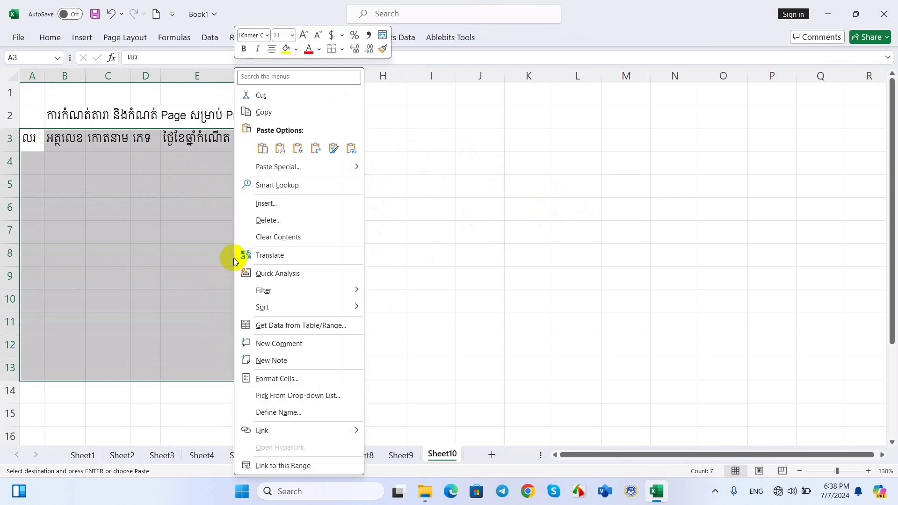
# Apply Outline and Inside border presets to A3:G13 in Format Cells
pyautogui.click(273, 380)
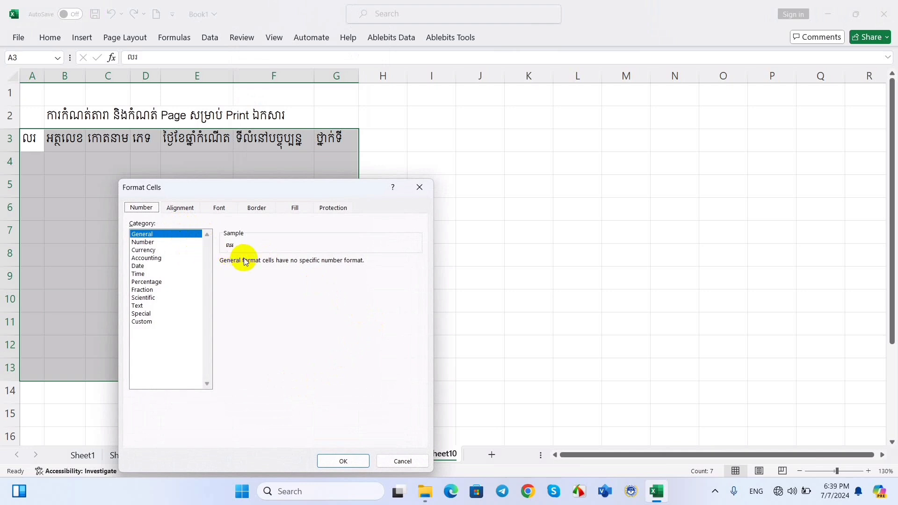
pyautogui.click(217, 209)
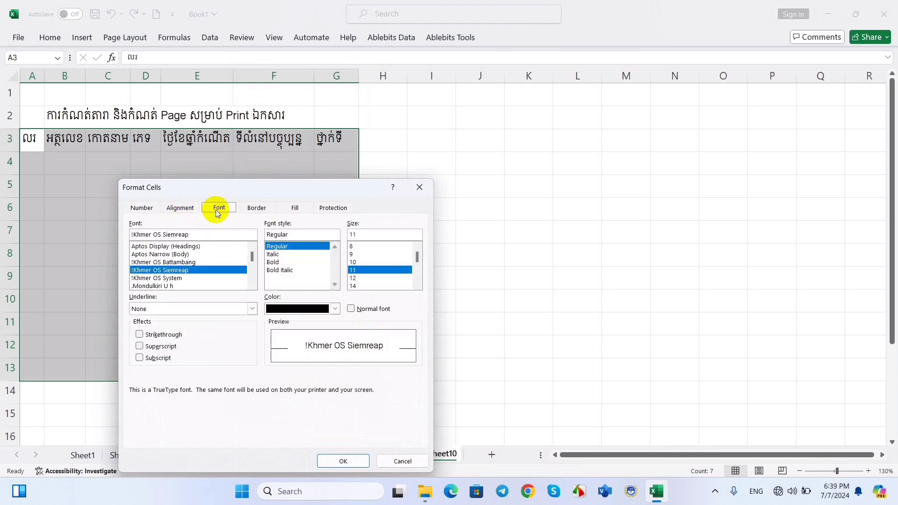
pyautogui.click(265, 207)
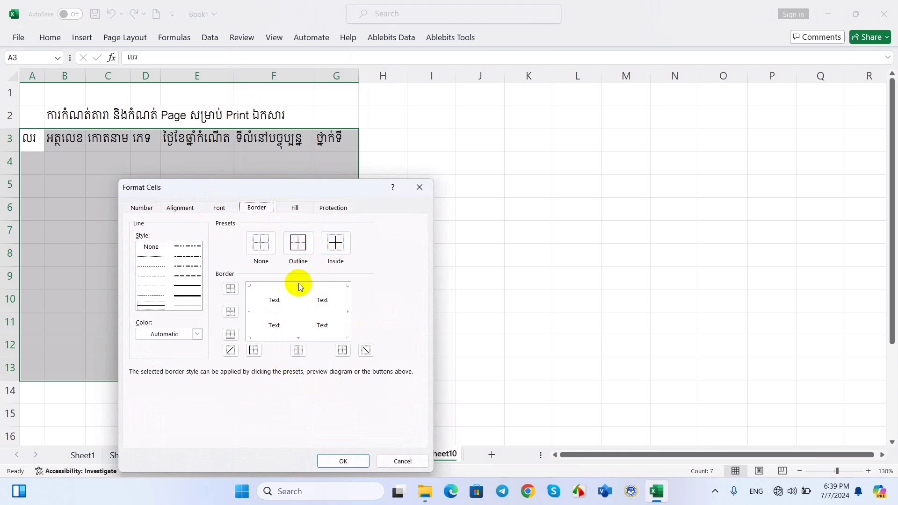
pyautogui.click(302, 246)
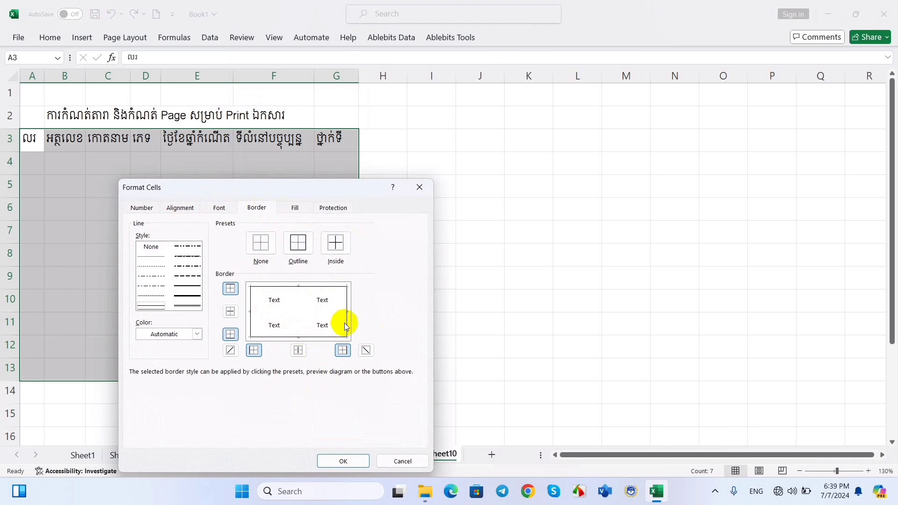
pyautogui.click(335, 245)
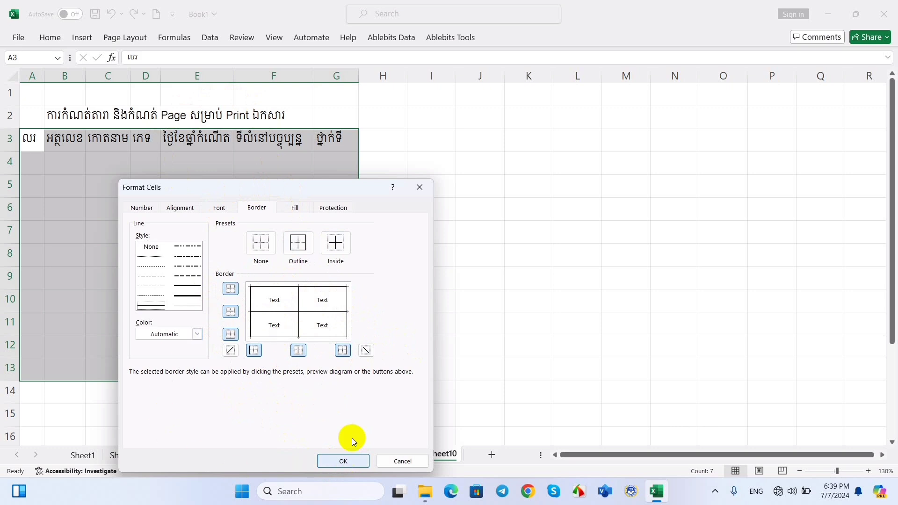
pyautogui.click(354, 464)
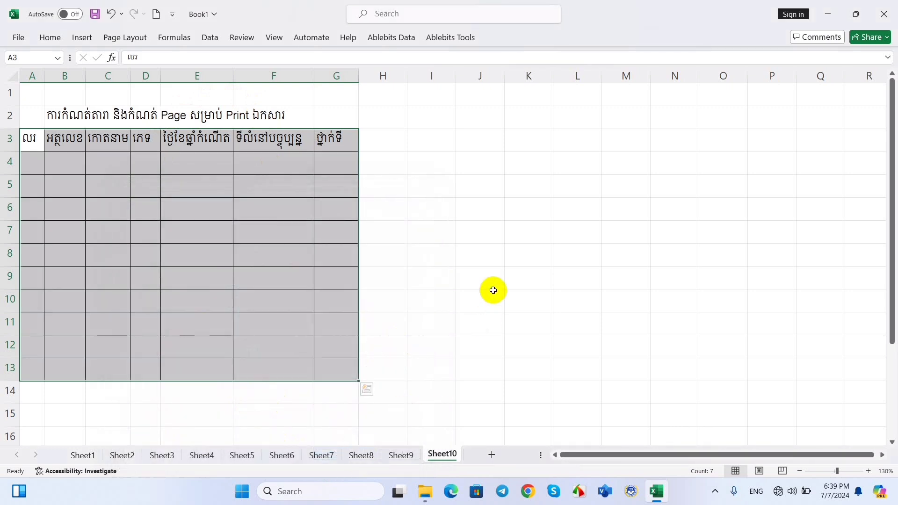
# Deselect the table to review the borders and select cell A4
pyautogui.click(491, 291)
pyautogui.hotkey('ctrl', 'Up')
pyautogui.click(135, 250)
pyautogui.click(339, 262)
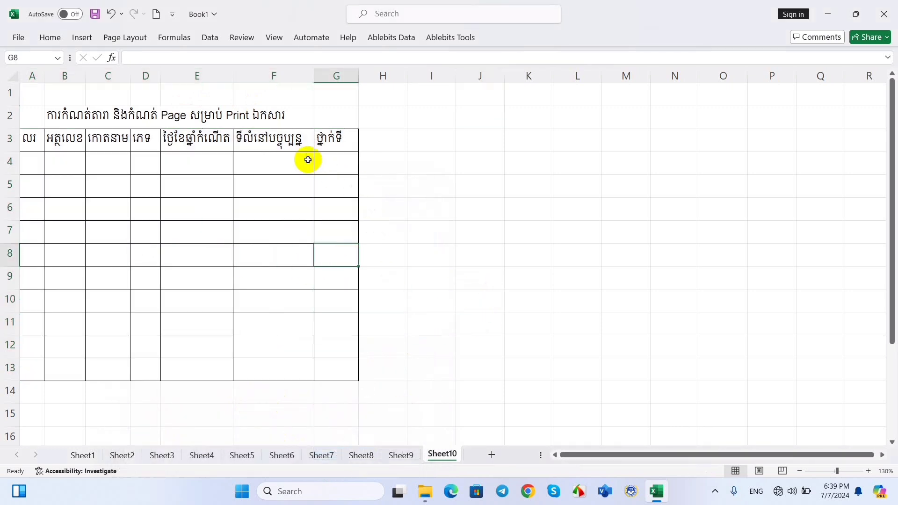
pyautogui.click(383, 187)
pyautogui.click(437, 206)
pyautogui.click(41, 168)
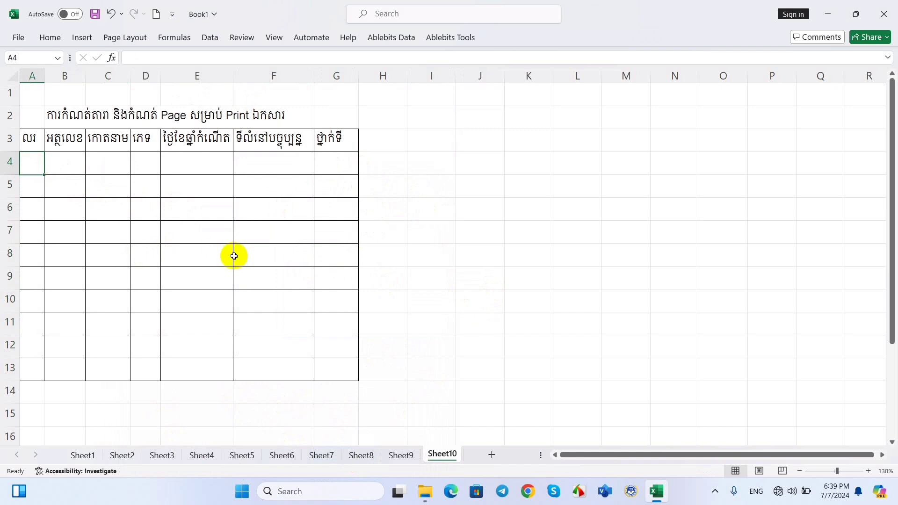
# Enter 1 in A4 and 2 in A5 as the numbering pattern
pyautogui.write('1')
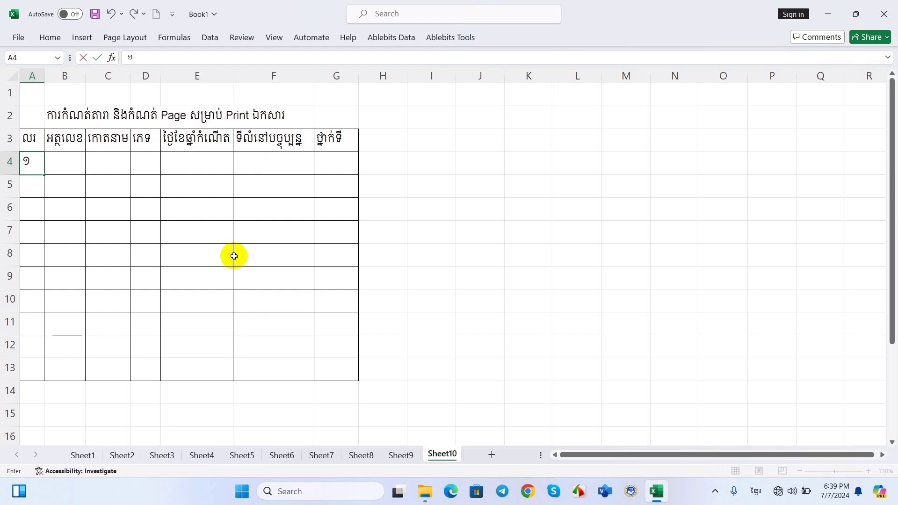
pyautogui.click(261, 252)
pyautogui.click(60, 184)
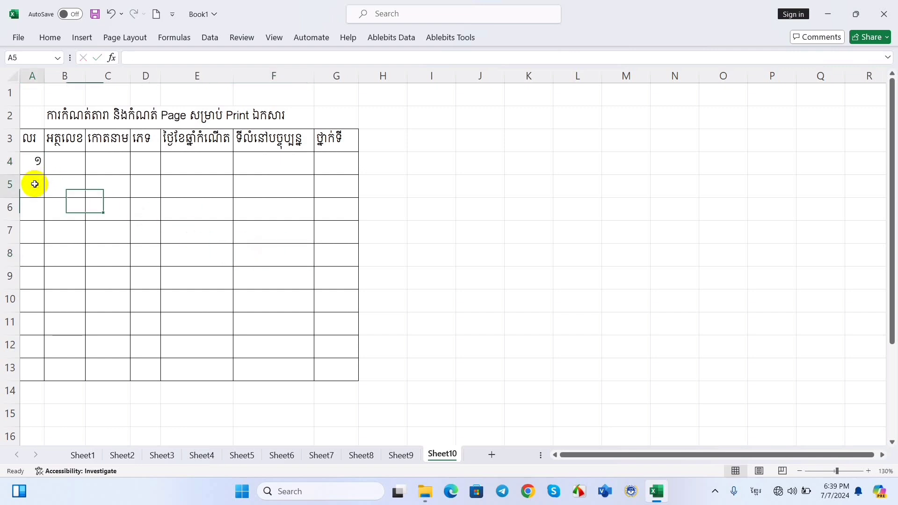
pyautogui.click(35, 184)
pyautogui.write('2')
pyautogui.click(107, 224)
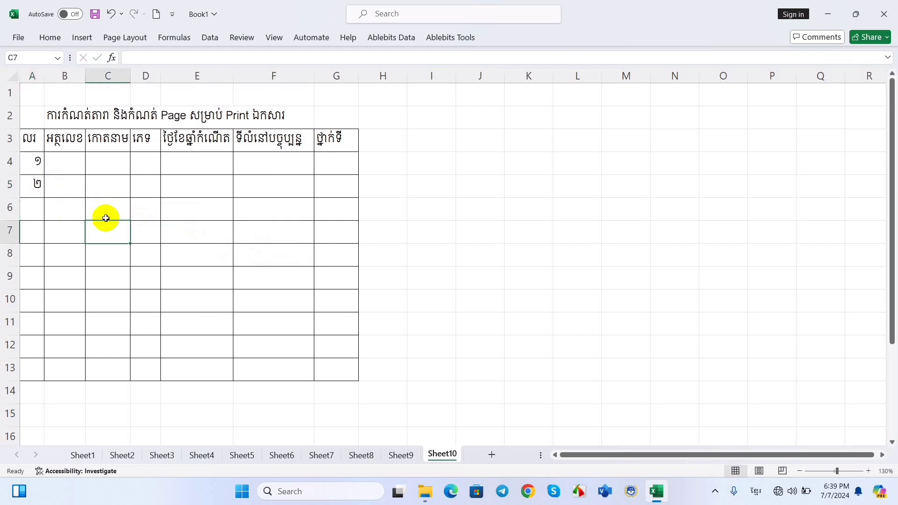
# Fill the numbering down from A4:A5 to A13, reaching 10
pyautogui.moveTo(38, 165)
pyautogui.mouseDown()
pyautogui.moveTo(56, 356)
pyautogui.moveTo(54, 204)
pyautogui.mouseUp()
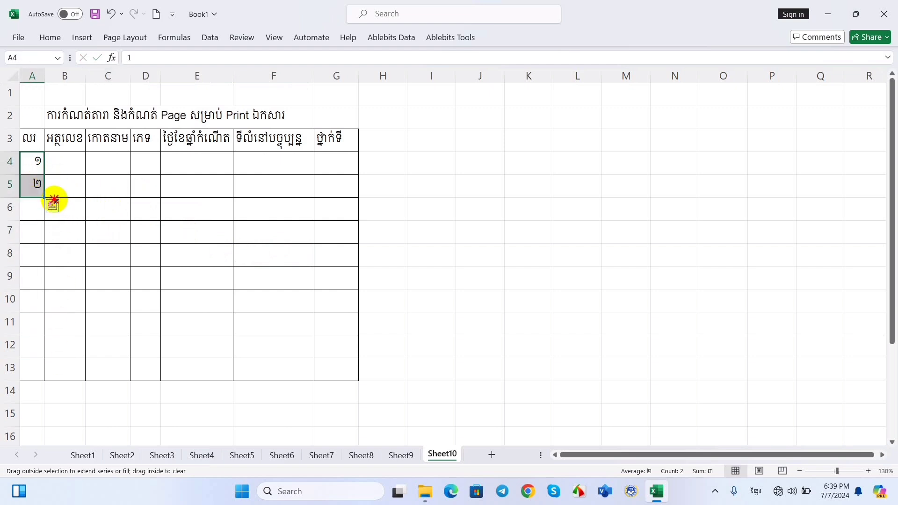
pyautogui.click(105, 211)
pyautogui.click(37, 162)
pyautogui.click(95, 186)
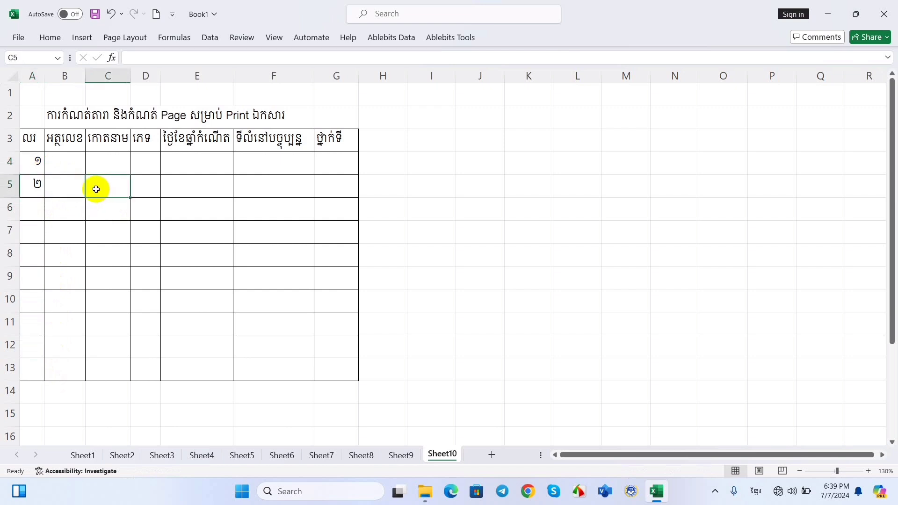
pyautogui.moveTo(38, 161)
pyautogui.mouseDown()
pyautogui.moveTo(35, 187)
pyautogui.moveTo(82, 369)
pyautogui.mouseUp()
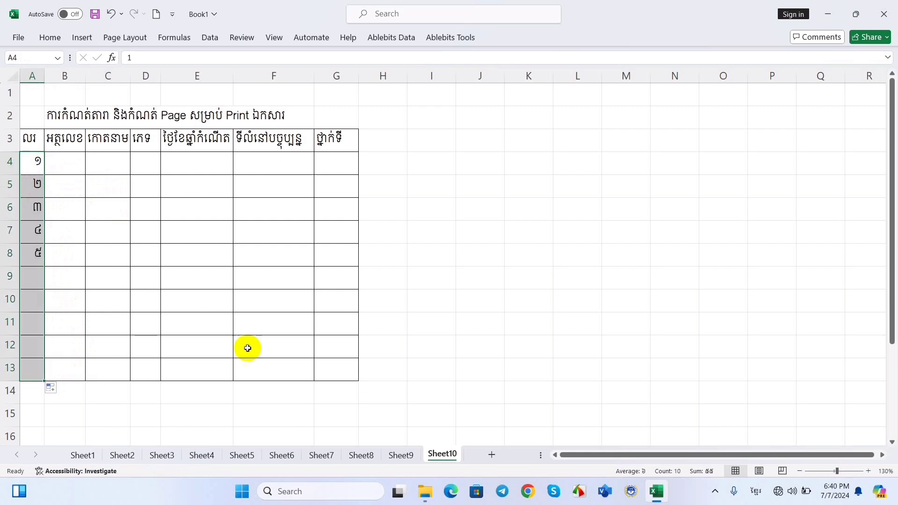
pyautogui.click(437, 307)
pyautogui.click(75, 161)
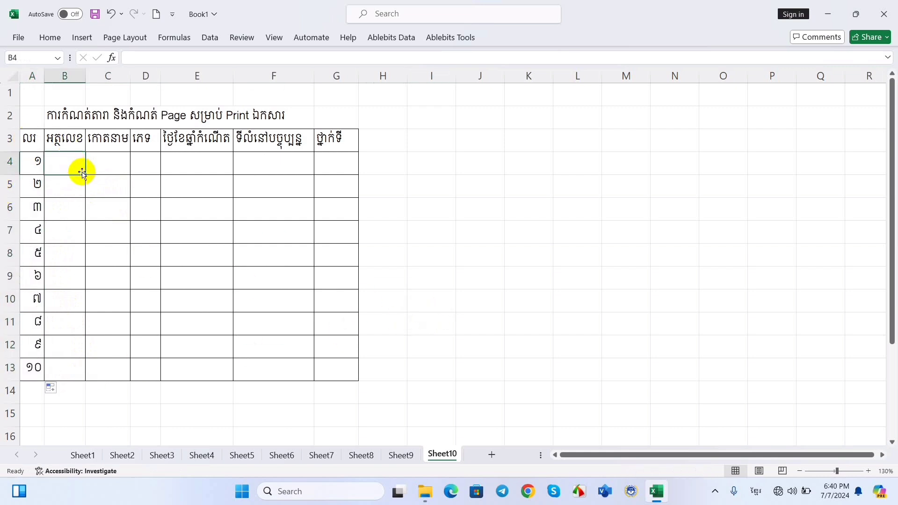
pyautogui.click(35, 162)
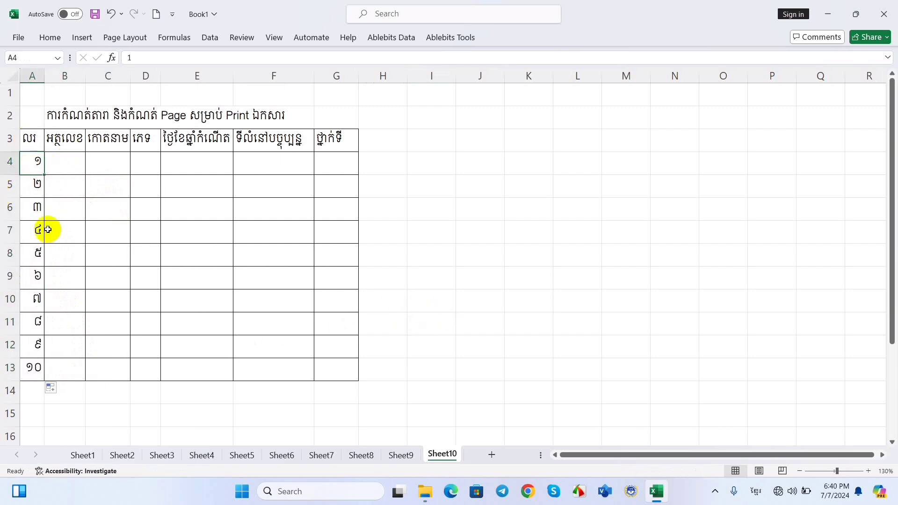
pyautogui.click(68, 159)
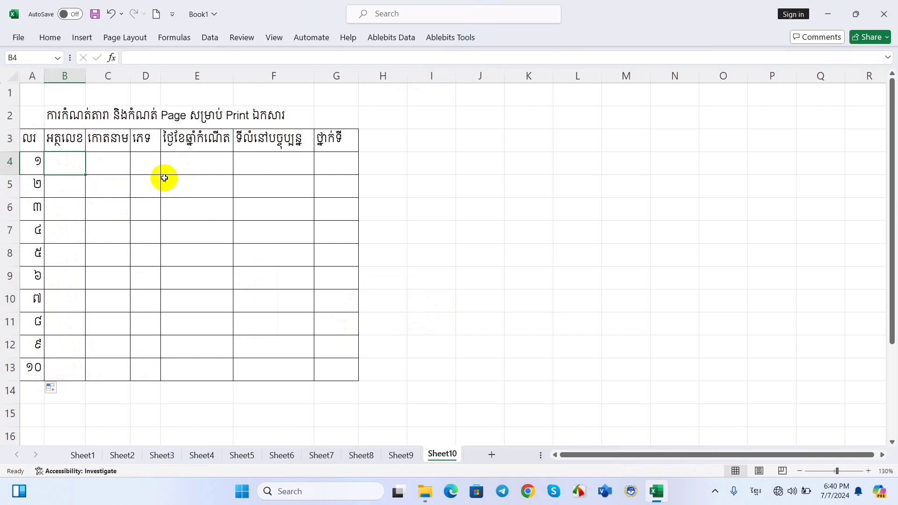
pyautogui.click(123, 166)
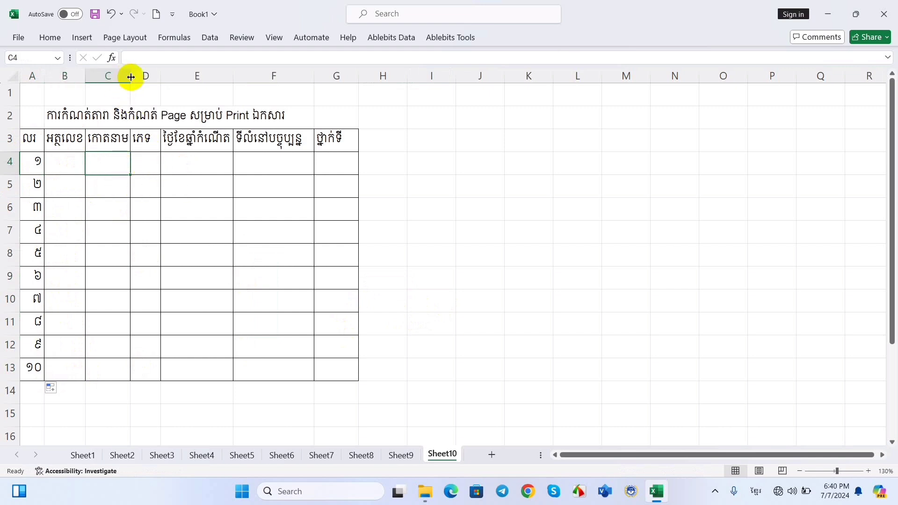
# Widen column C to 14.56 (138 pixels) so the surname-and-name heading fits
pyautogui.moveTo(131, 77)
pyautogui.mouseDown()
pyautogui.moveTo(149, 83)
pyautogui.moveTo(170, 75)
pyautogui.mouseUp()
pyautogui.click(267, 166)
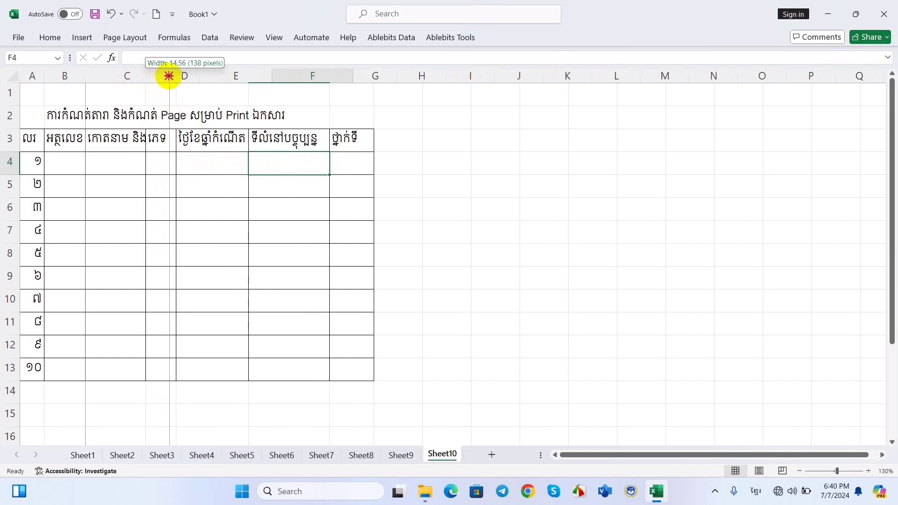
pyautogui.click(342, 228)
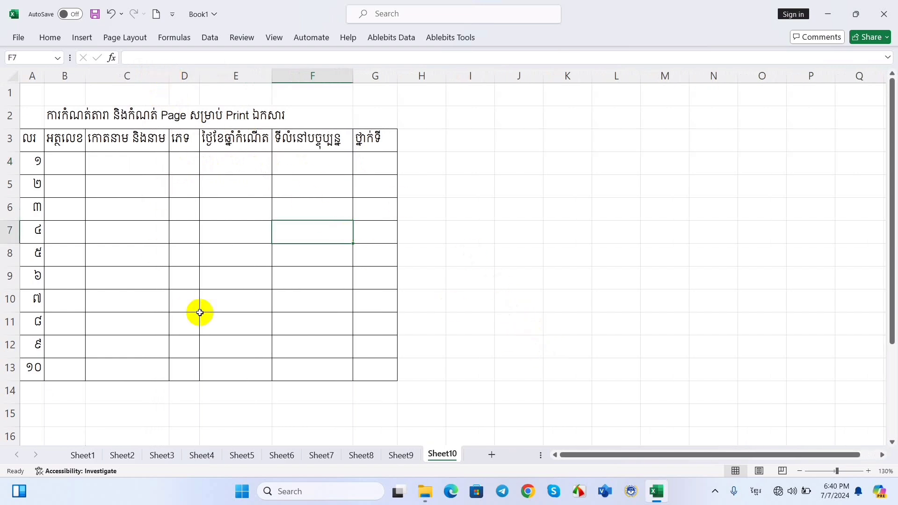
pyautogui.click(287, 280)
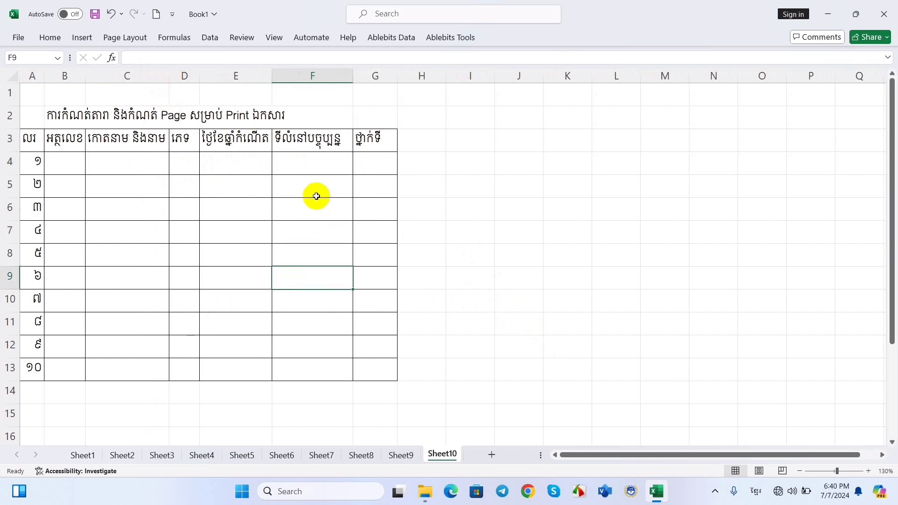
pyautogui.click(439, 178)
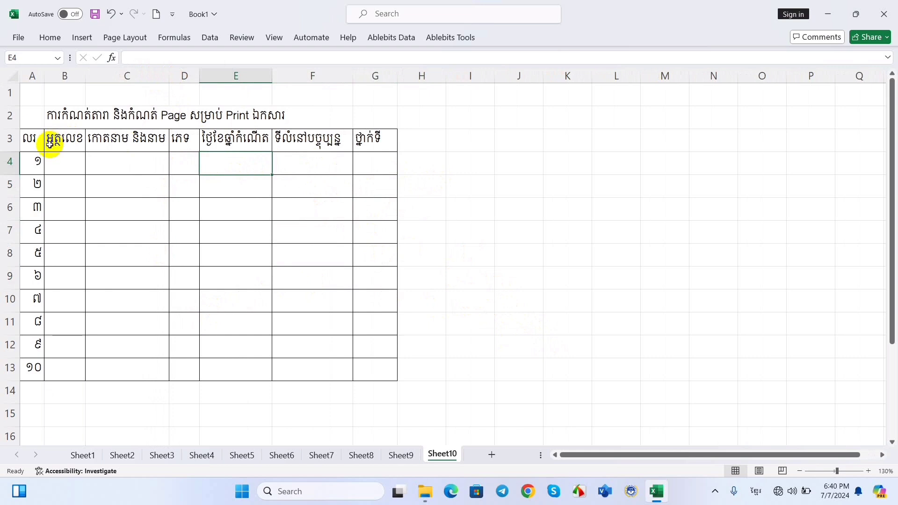
# Clear every border from A3:G13 using the None preset in Format Cells
pyautogui.moveTo(30, 137)
pyautogui.mouseDown()
pyautogui.moveTo(89, 247)
pyautogui.moveTo(395, 373)
pyautogui.mouseUp()
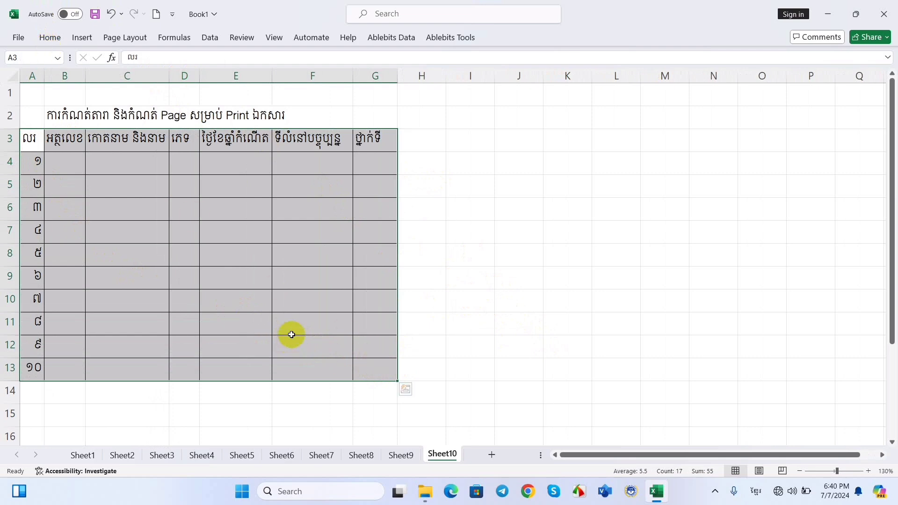
pyautogui.rightClick(248, 302)
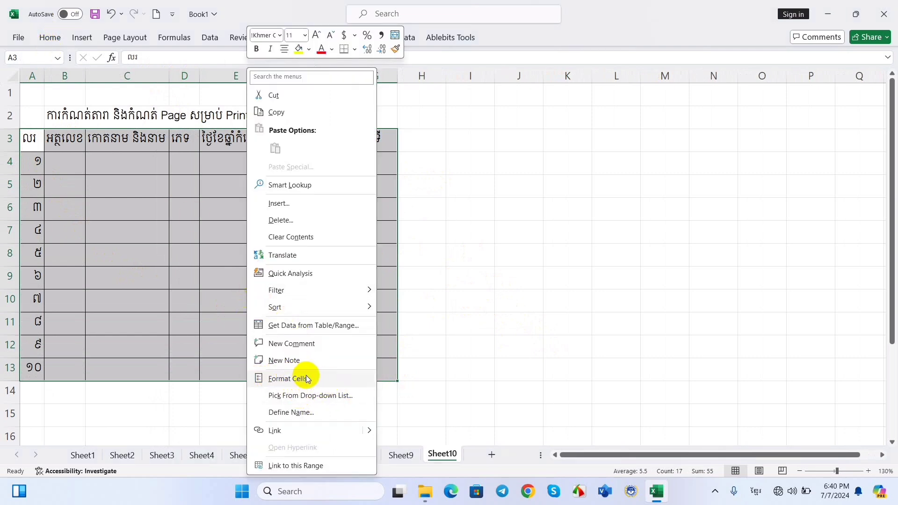
pyautogui.click(484, 365)
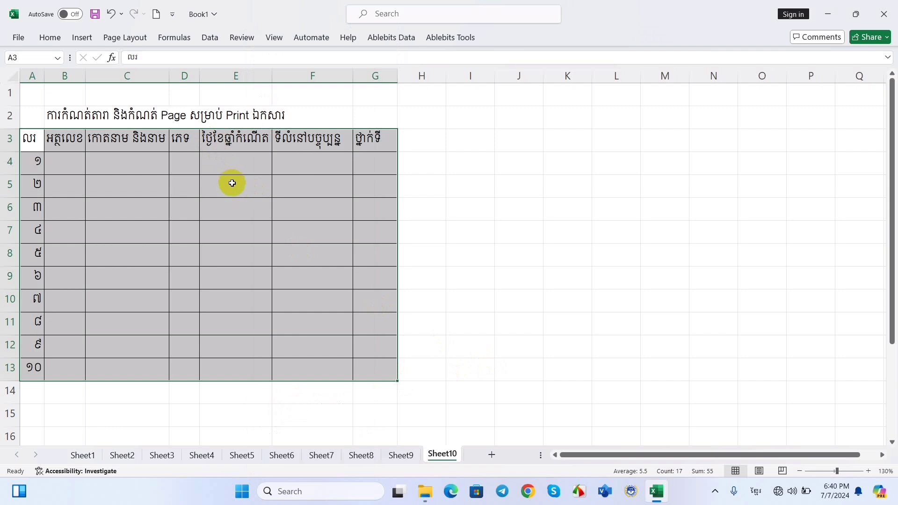
pyautogui.click(563, 257)
pyautogui.moveTo(29, 138)
pyautogui.mouseDown()
pyautogui.moveTo(290, 252)
pyautogui.moveTo(379, 366)
pyautogui.mouseUp()
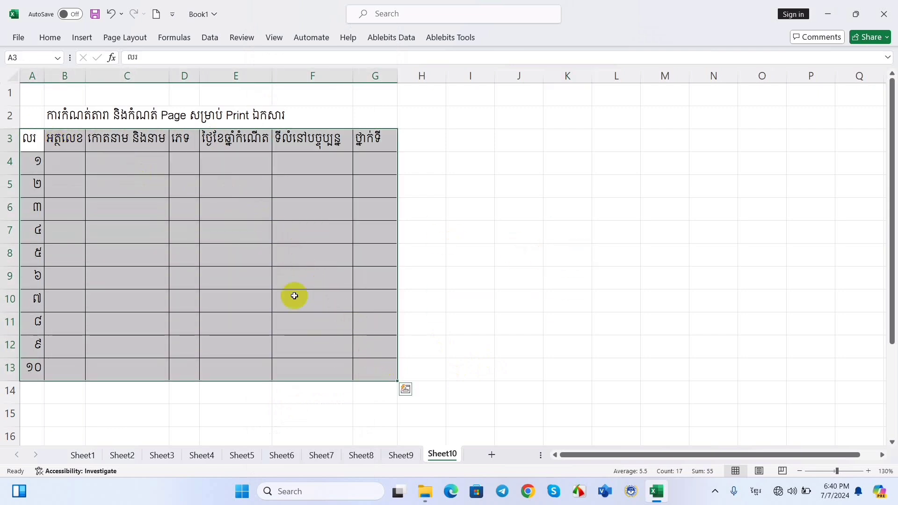
pyautogui.rightClick(243, 254)
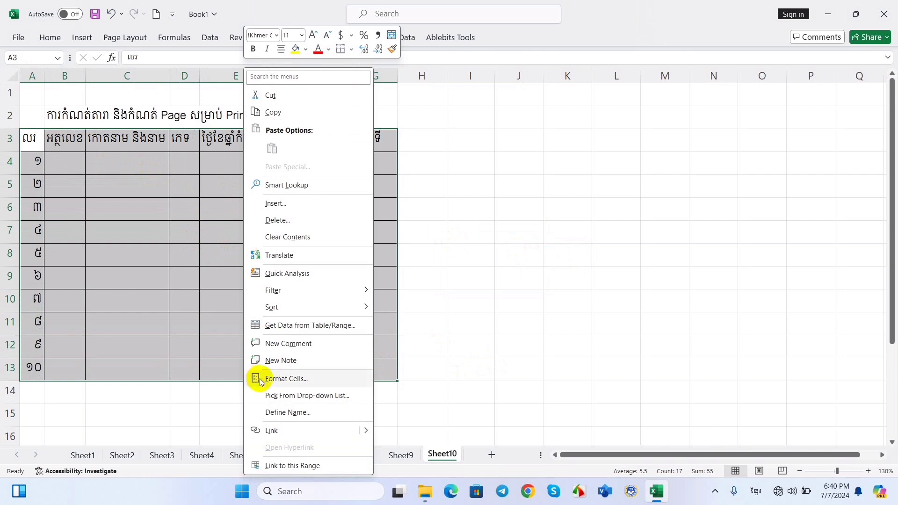
pyautogui.click(285, 380)
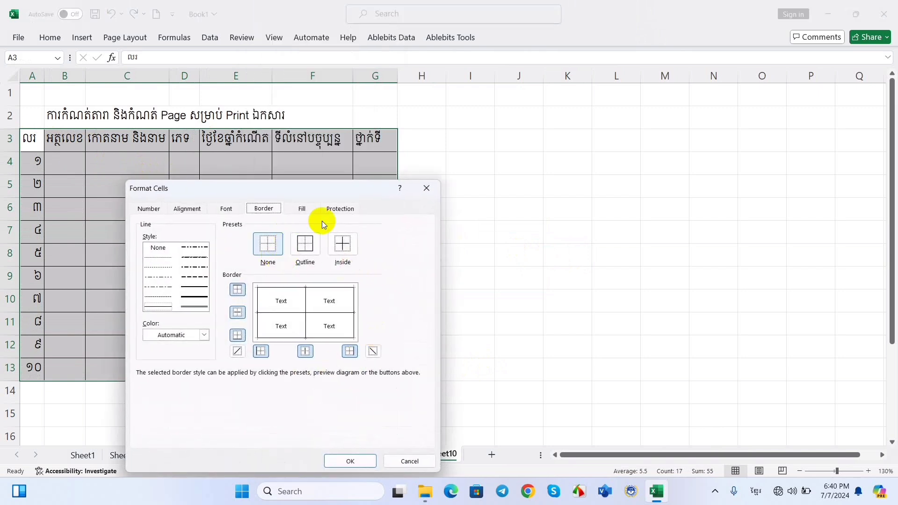
pyautogui.click(306, 246)
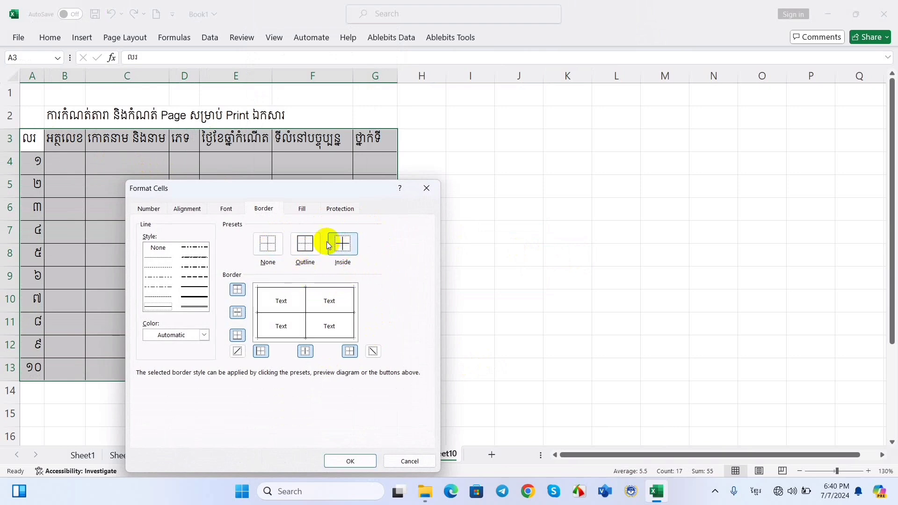
pyautogui.click(266, 243)
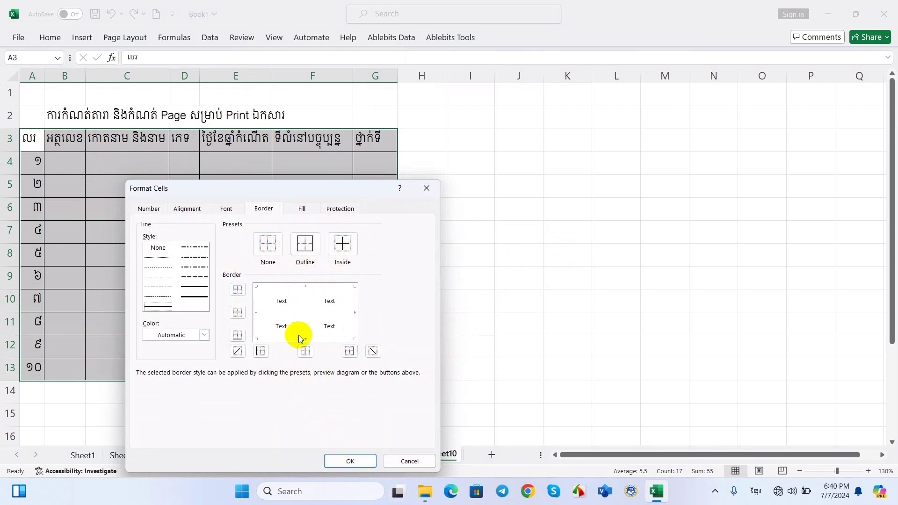
pyautogui.click(346, 462)
pyautogui.click(437, 346)
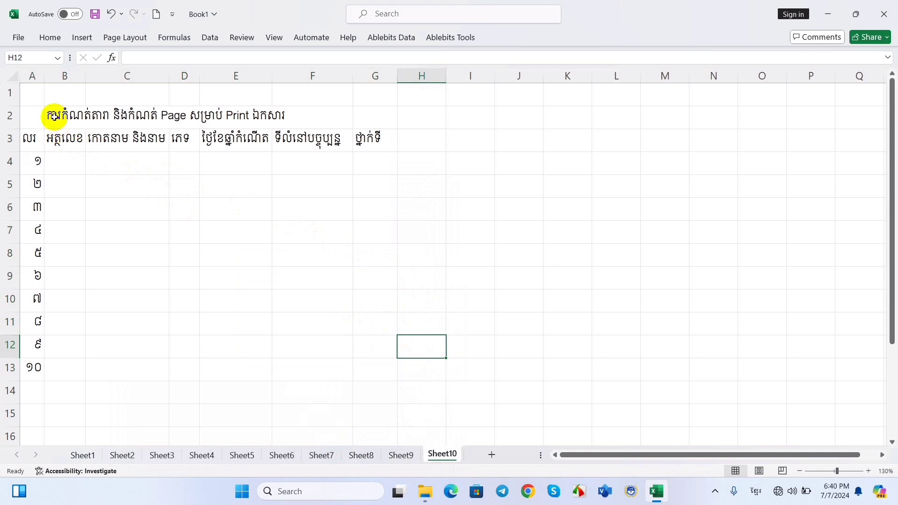
# Give the table A3:G13 a Thick Outside Border
pyautogui.moveTo(30, 139); pyautogui.dragTo(364, 365)
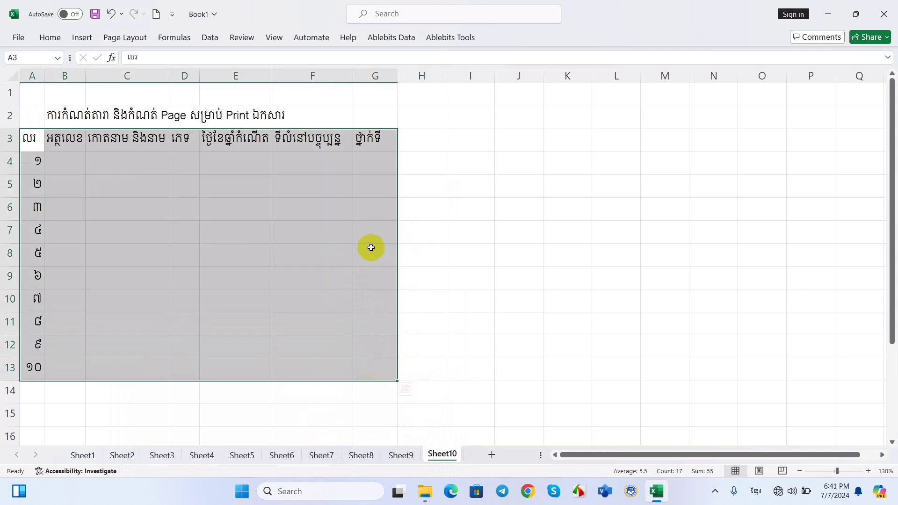
pyautogui.click(49, 38)
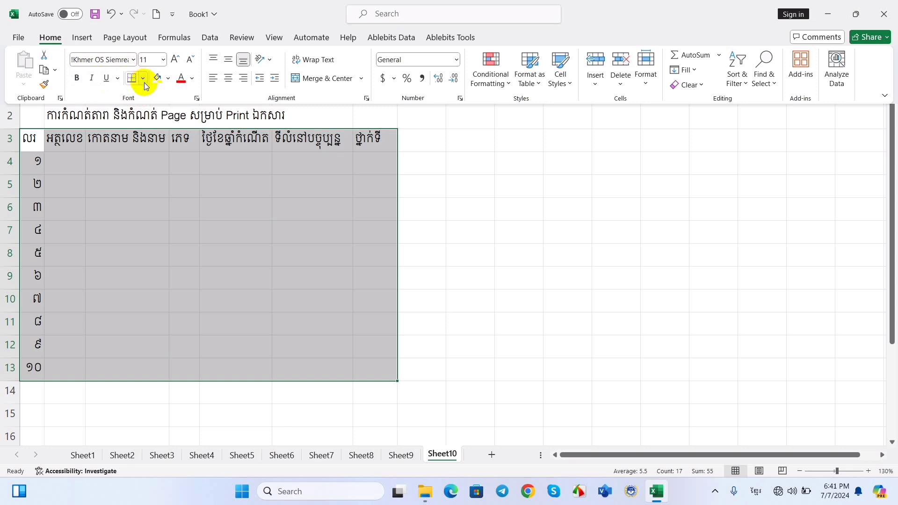
pyautogui.click(144, 80)
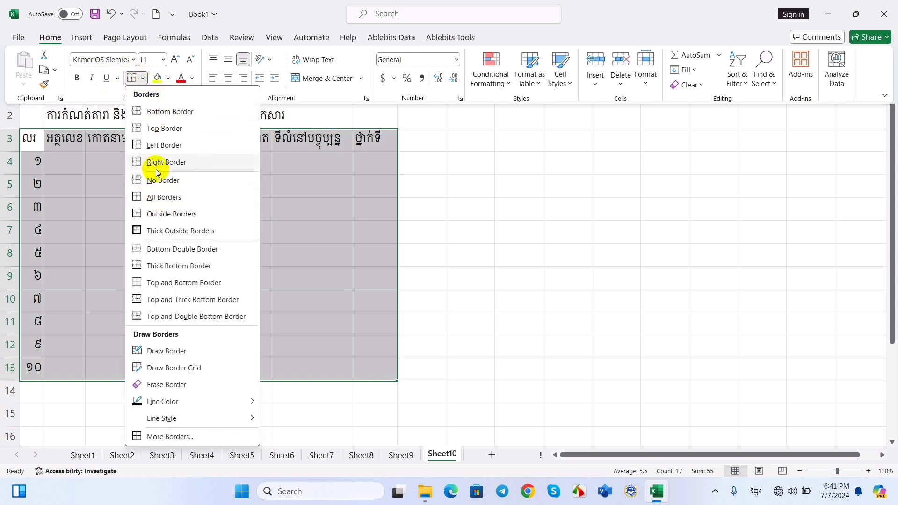
pyautogui.click(139, 231)
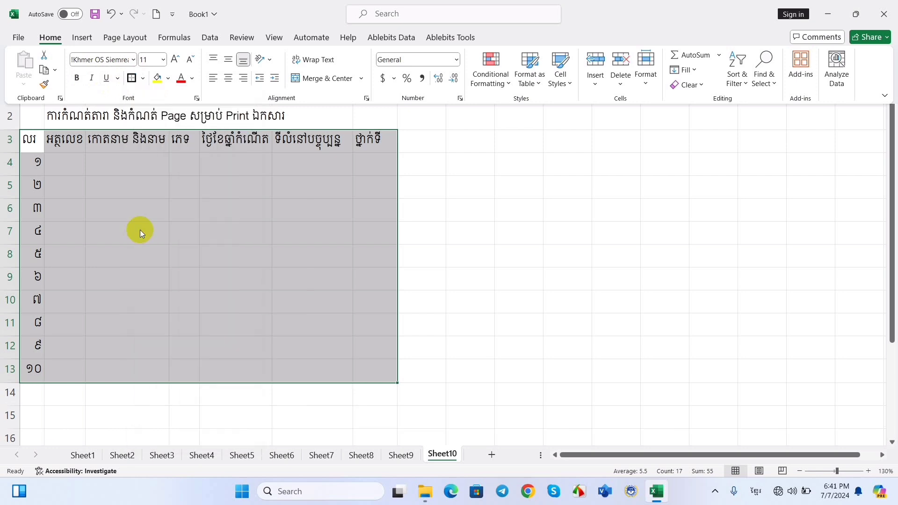
pyautogui.click(475, 302)
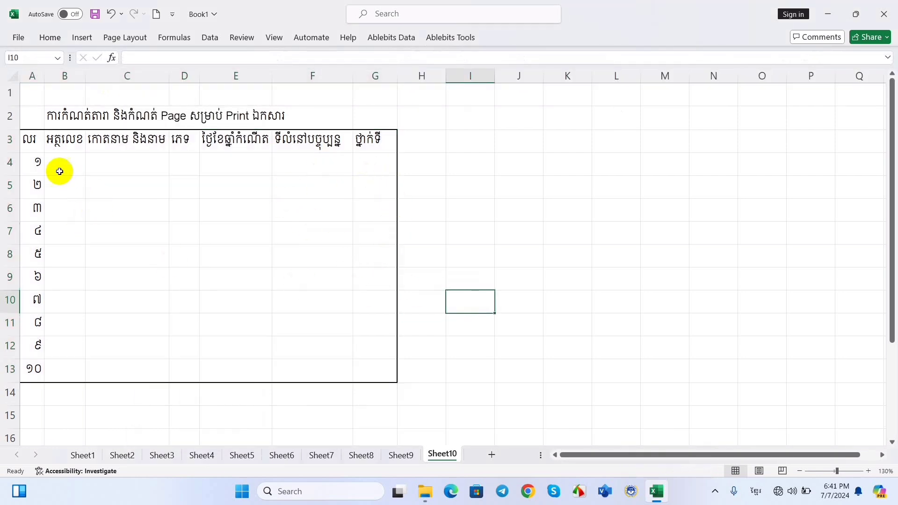
# Apply All Borders to A3:G13 so every cell has a thin outline
pyautogui.moveTo(27, 140)
pyautogui.mouseDown()
pyautogui.moveTo(378, 330)
pyautogui.moveTo(381, 369)
pyautogui.mouseUp()
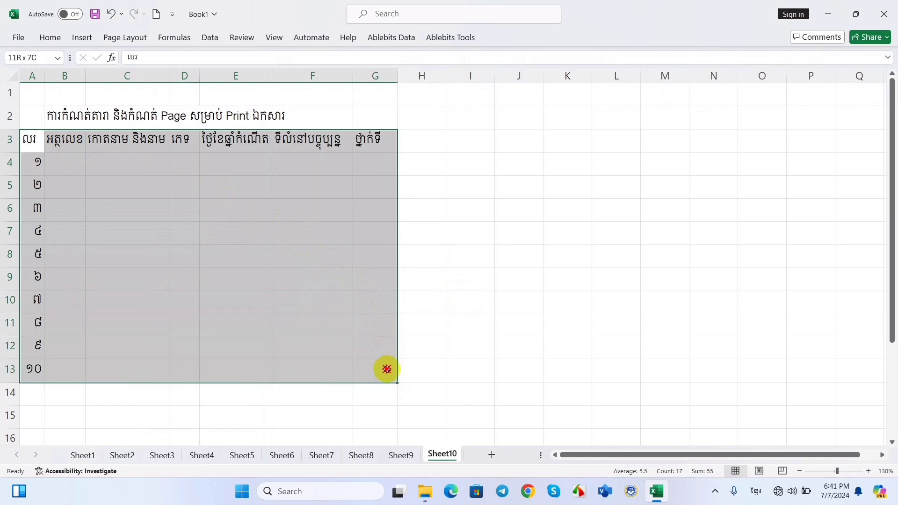
pyautogui.click(49, 41)
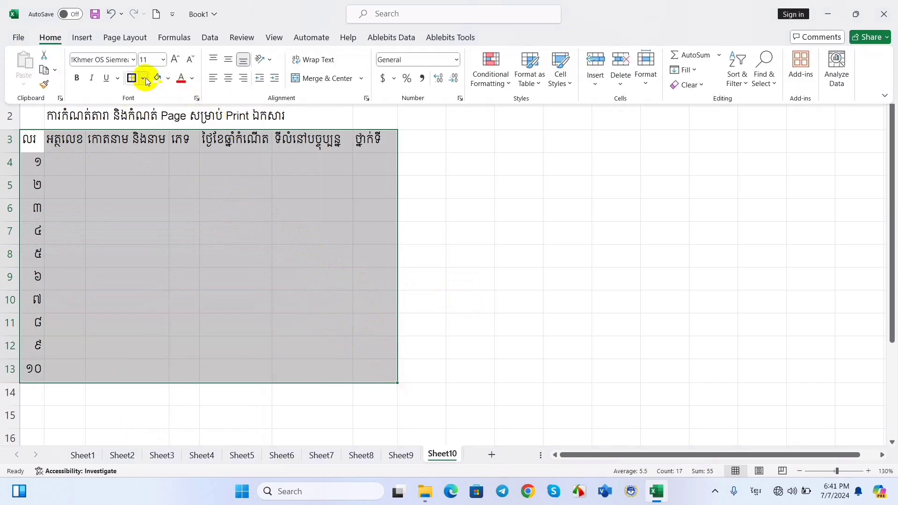
pyautogui.click(143, 78)
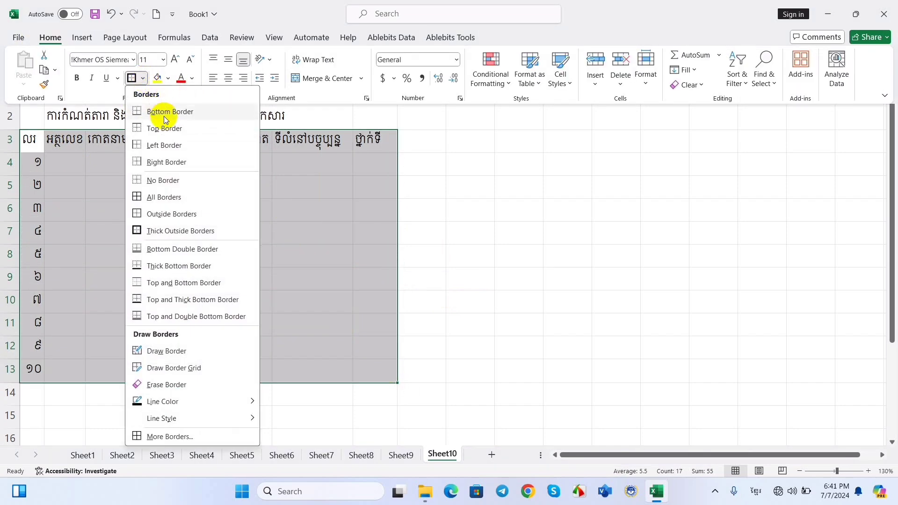
pyautogui.click(164, 198)
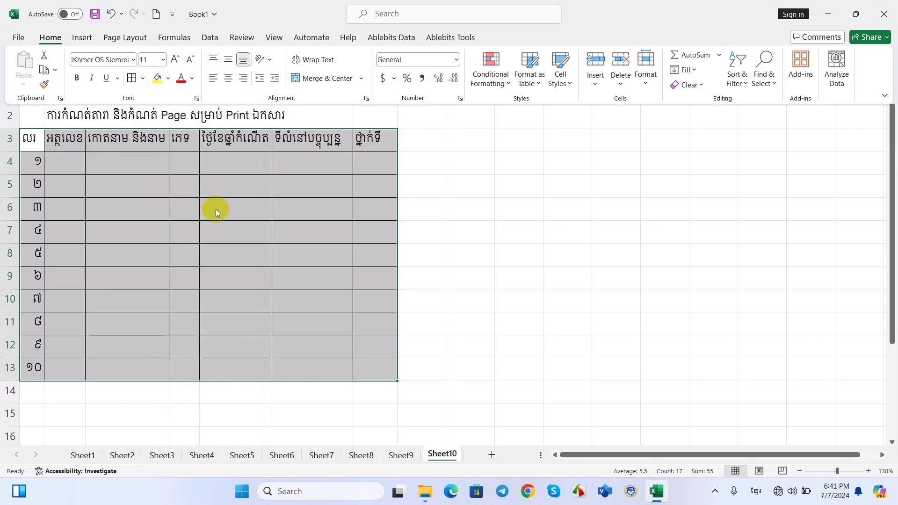
pyautogui.click(417, 254)
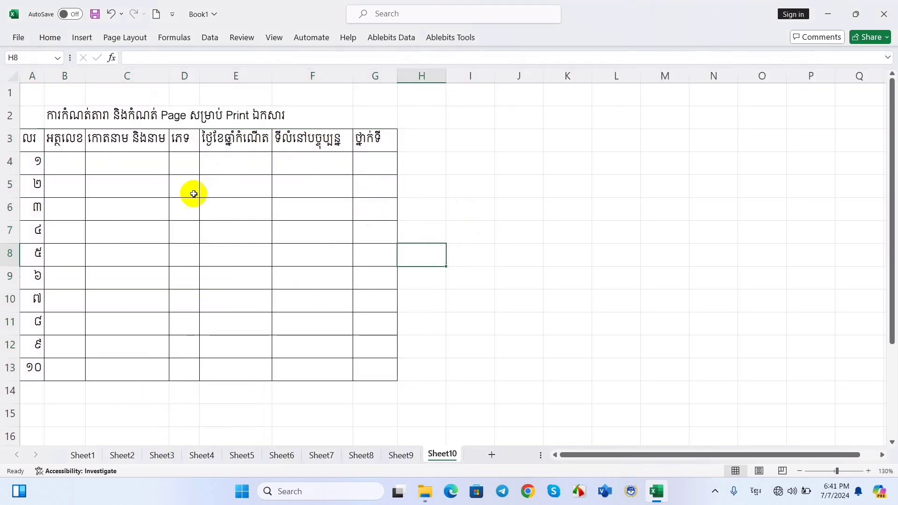
pyautogui.moveTo(30, 141); pyautogui.dragTo(398, 367)
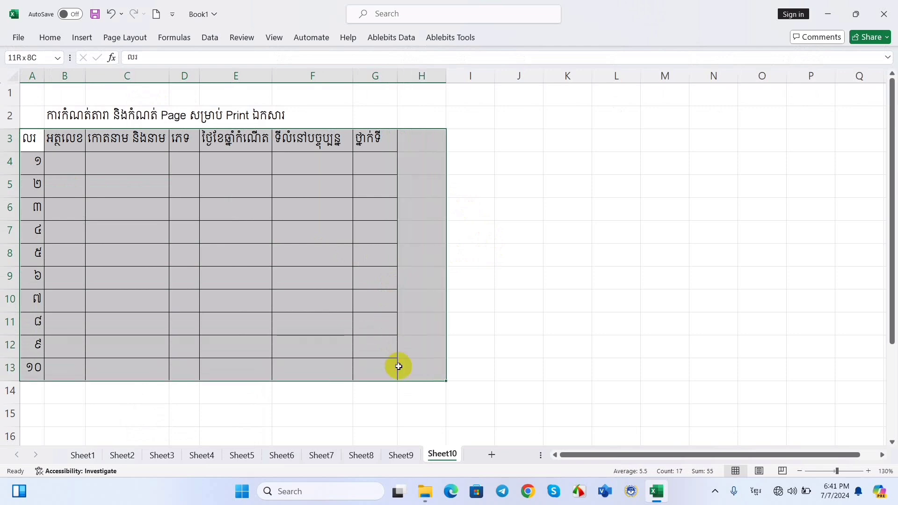
pyautogui.click(517, 301)
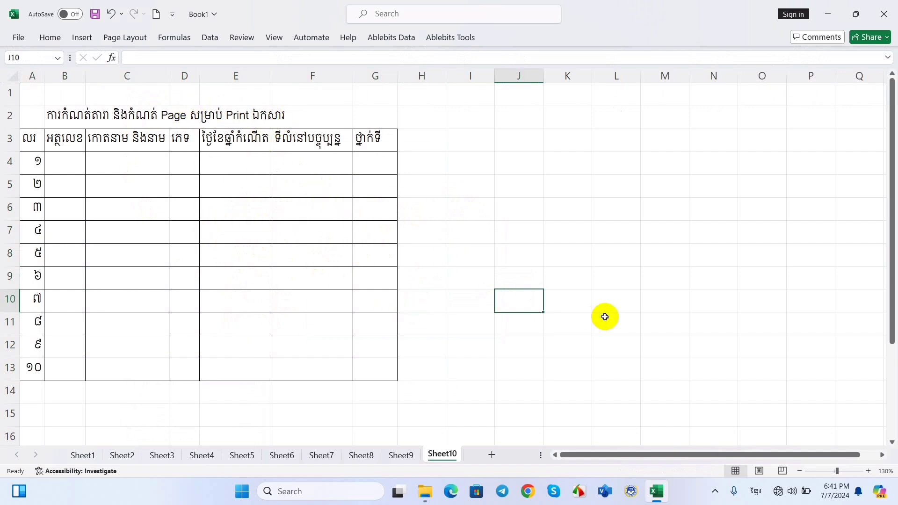
pyautogui.hotkey('ctrl', 'p')
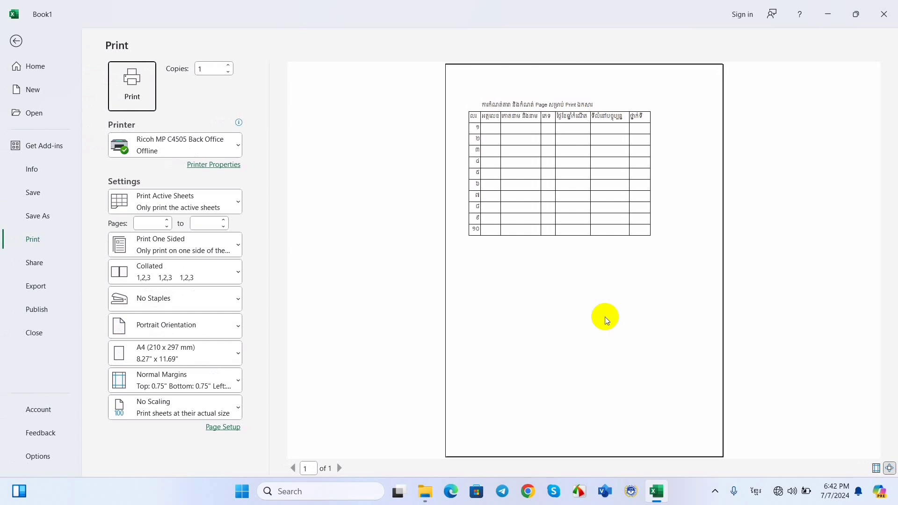
pyautogui.click(10, 37)
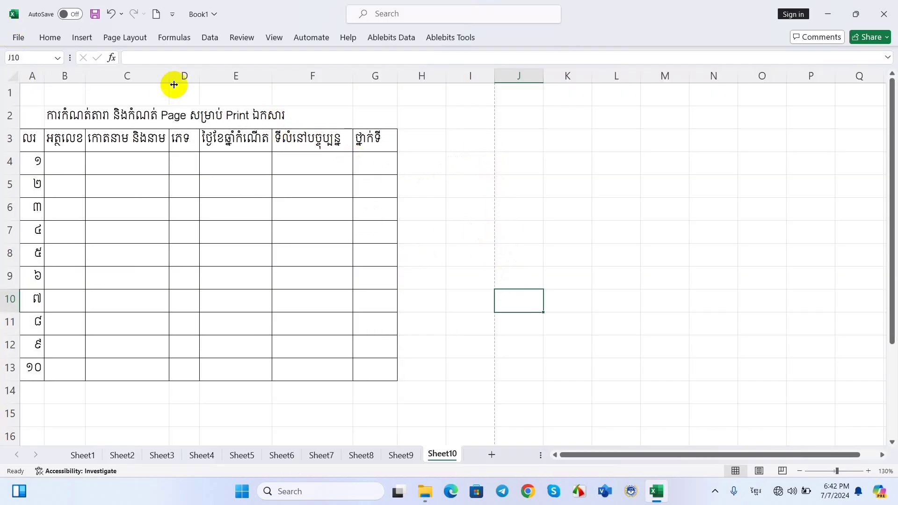
# Check the Page Layout orientation choices, then display the Normal, Wide and Narrow margin presets
pyautogui.click(50, 37)
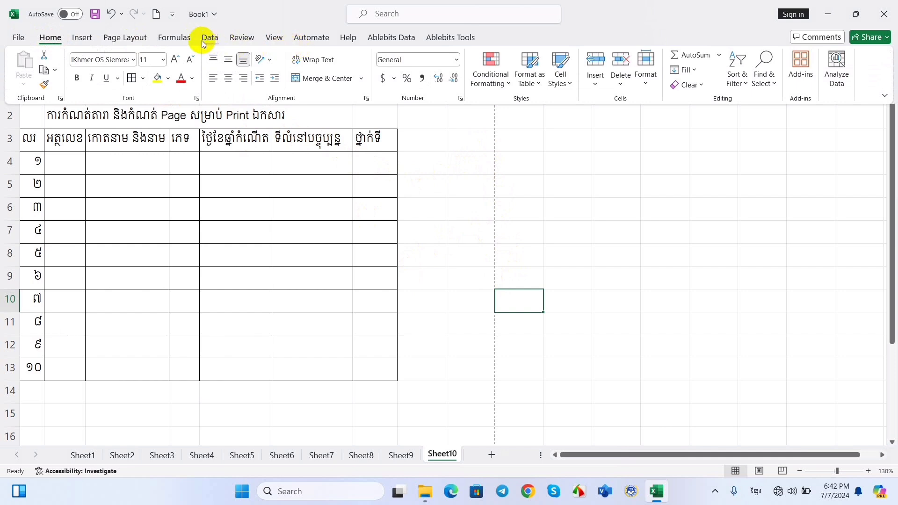
pyautogui.click(144, 39)
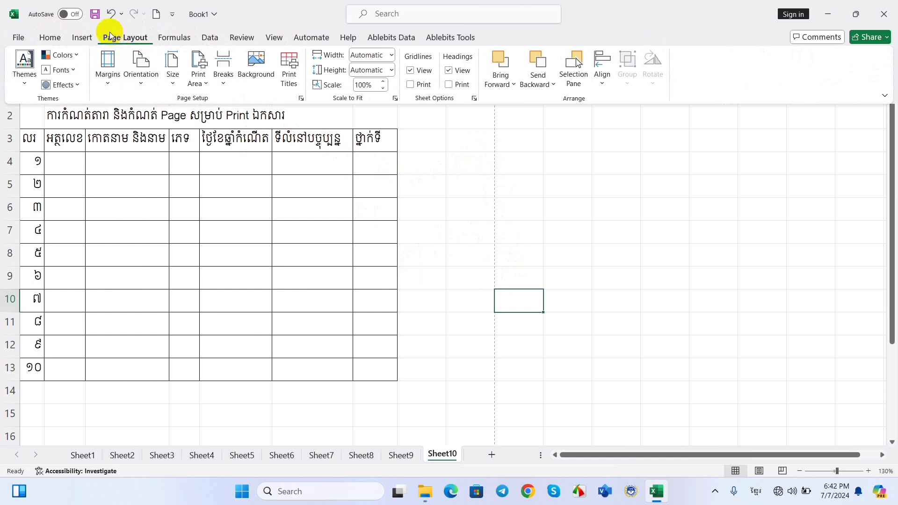
pyautogui.click(465, 244)
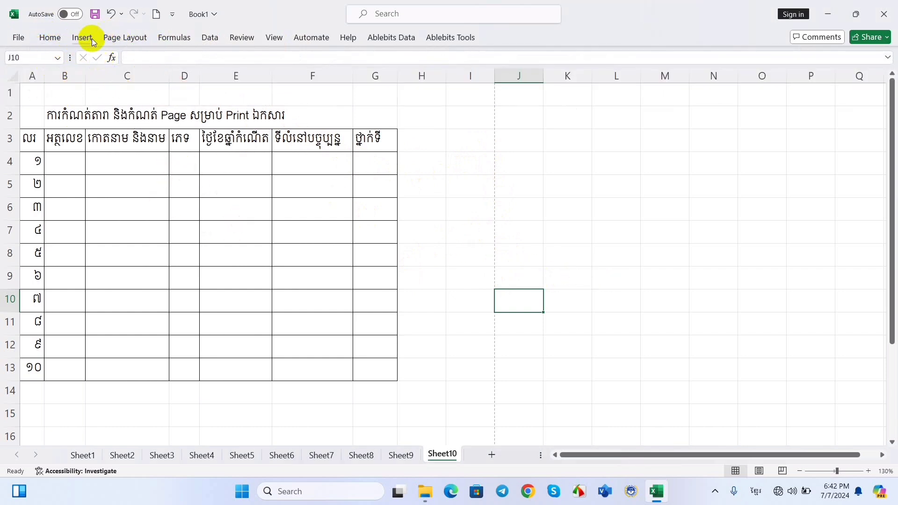
pyautogui.click(124, 42)
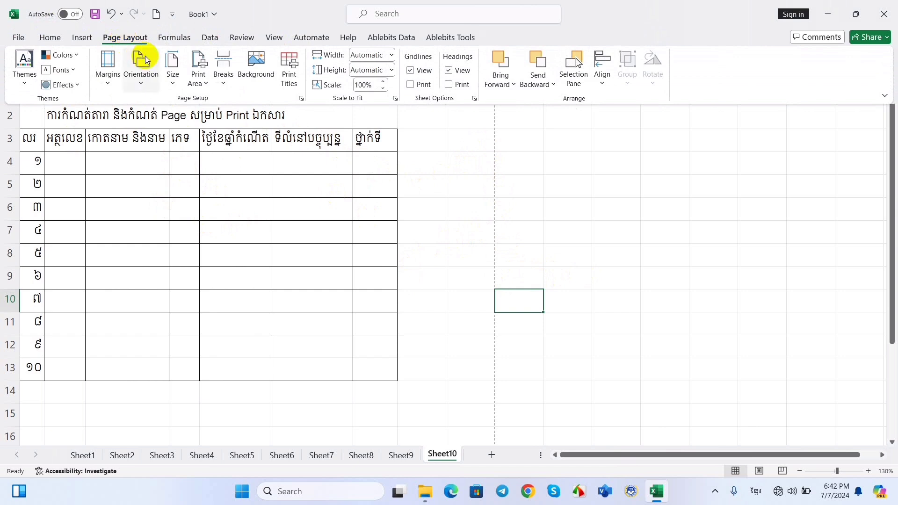
pyautogui.click(144, 86)
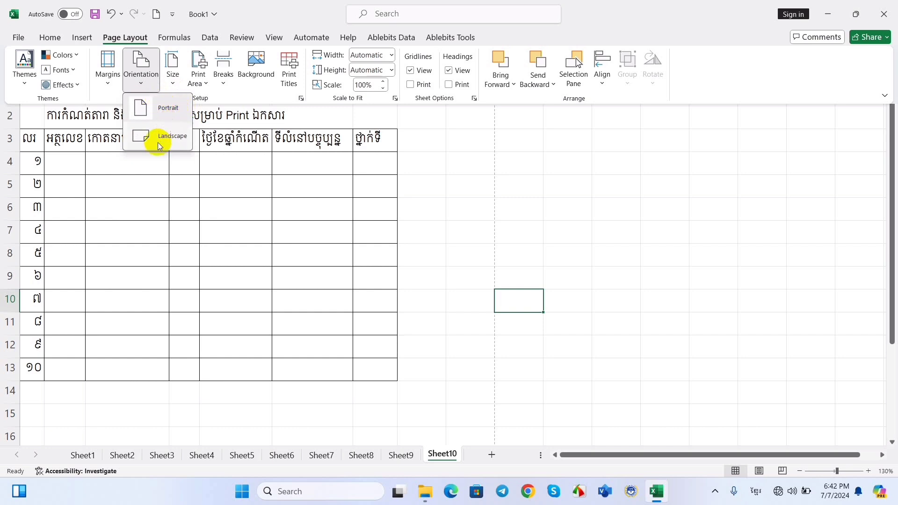
pyautogui.click(529, 232)
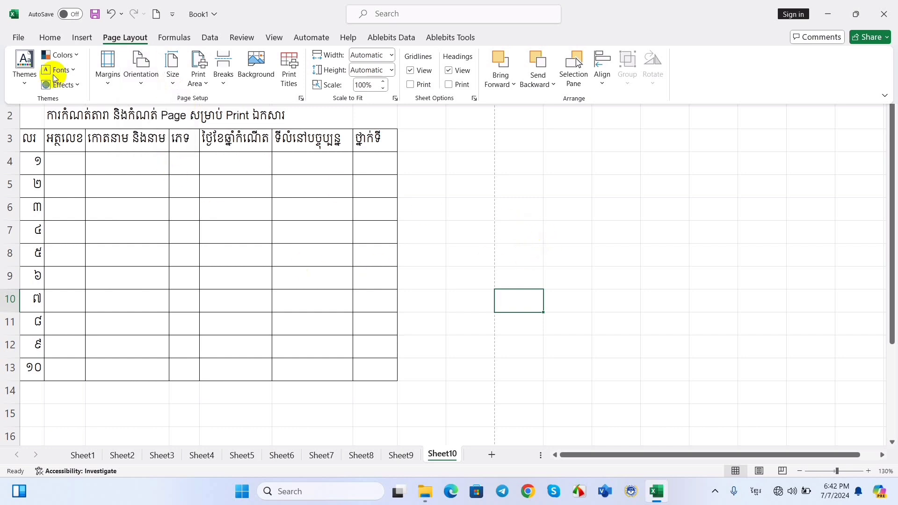
pyautogui.click(107, 79)
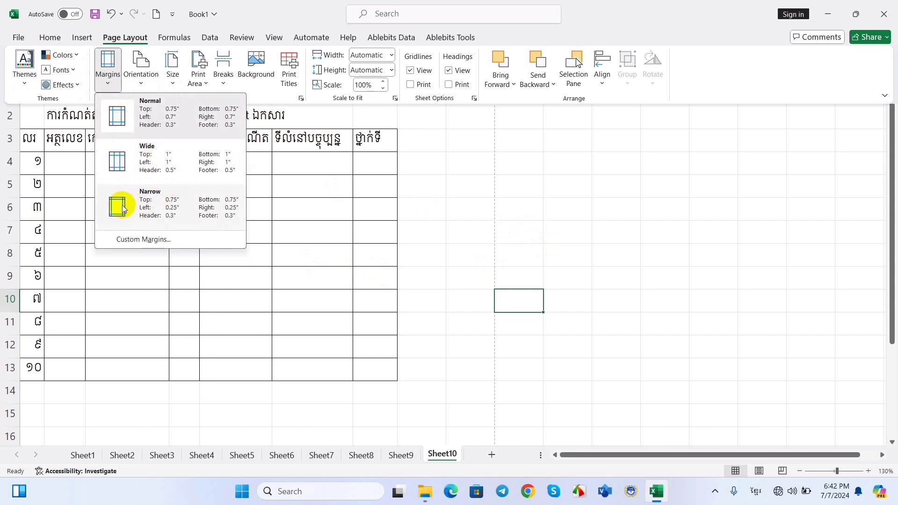
# Set custom margins: 0.2 for top, bottom, header and footer, and 0.12 for left and right
pyautogui.click(138, 241)
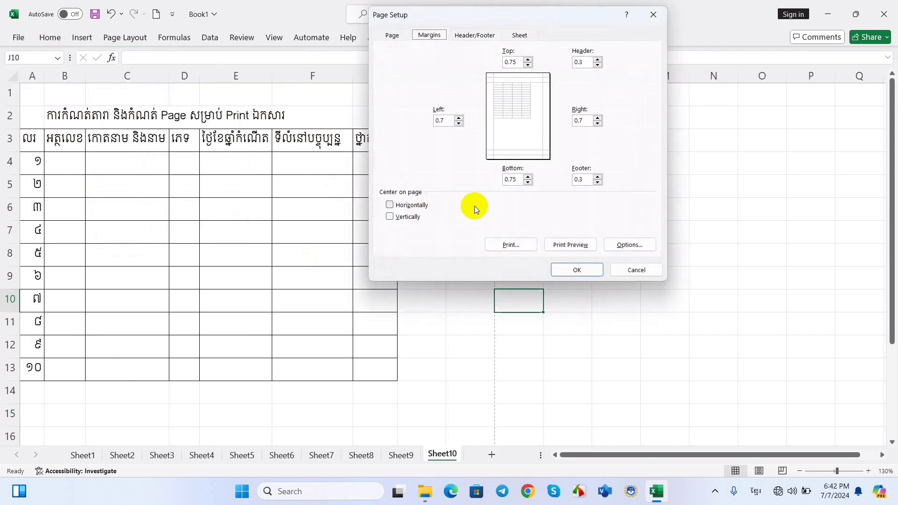
pyautogui.moveTo(518, 59); pyautogui.dragTo(492, 62)
pyautogui.write('0.2')
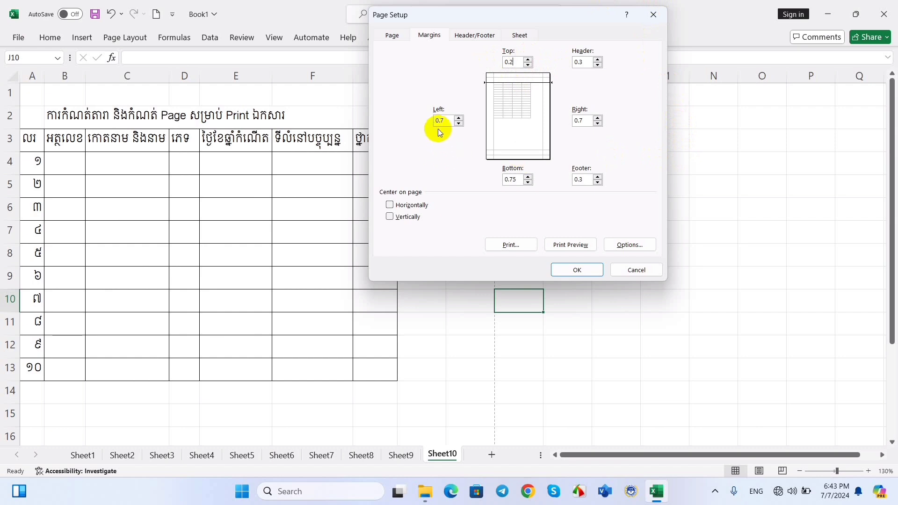
pyautogui.moveTo(444, 121); pyautogui.dragTo(433, 123)
pyautogui.write('0.12')
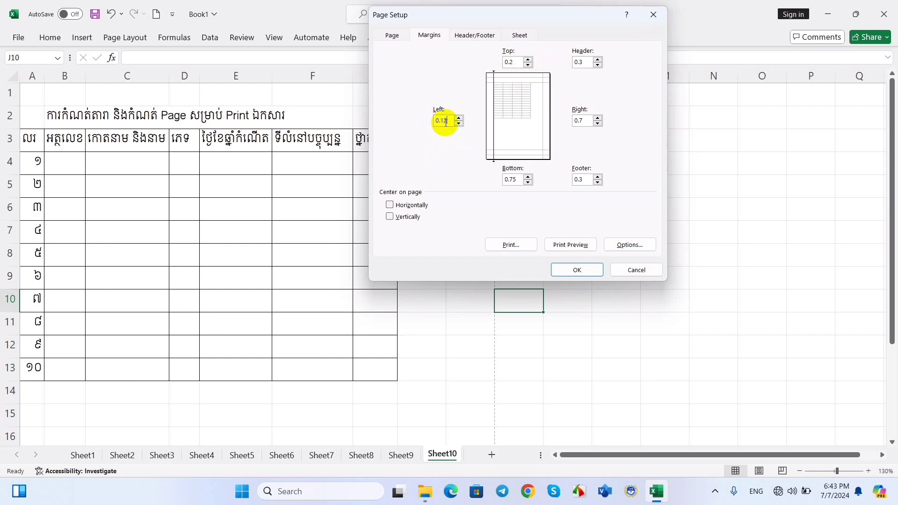
pyautogui.click(588, 120)
pyautogui.write('0.12')
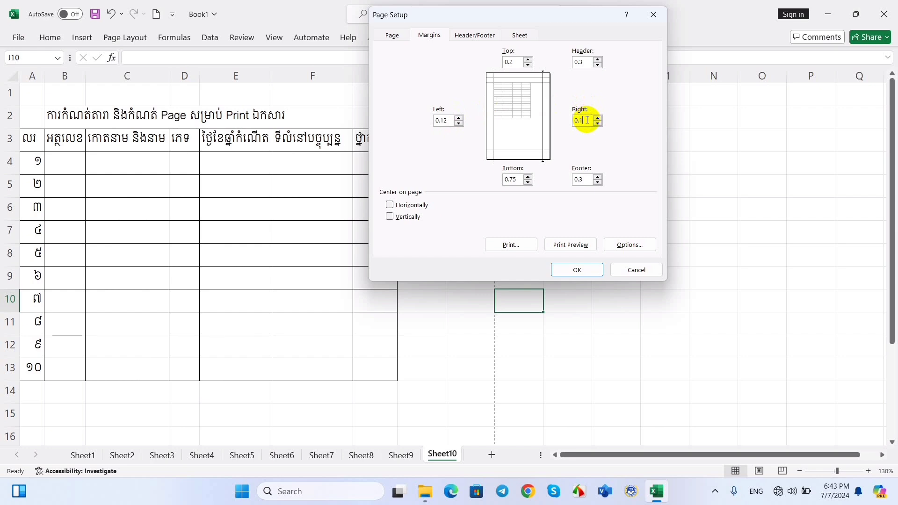
pyautogui.click(518, 180)
pyautogui.write('0.2')
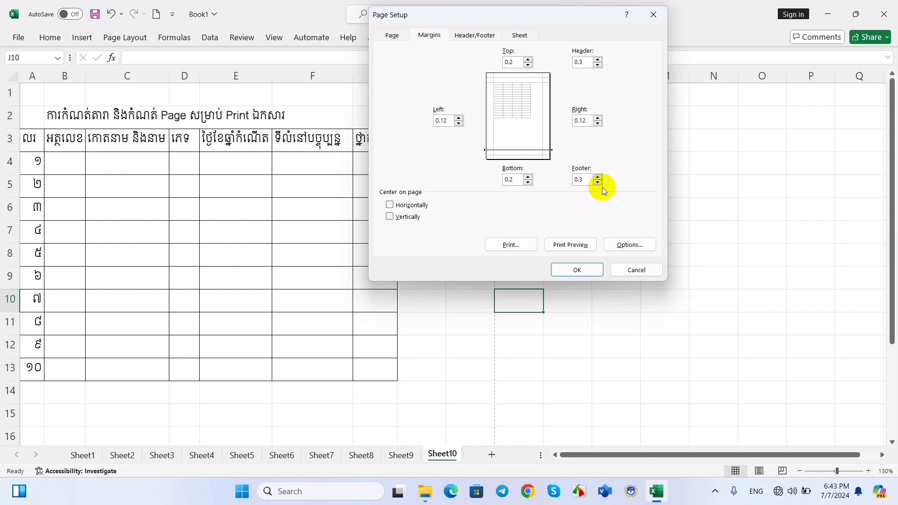
pyautogui.click(590, 178)
pyautogui.write('0.2')
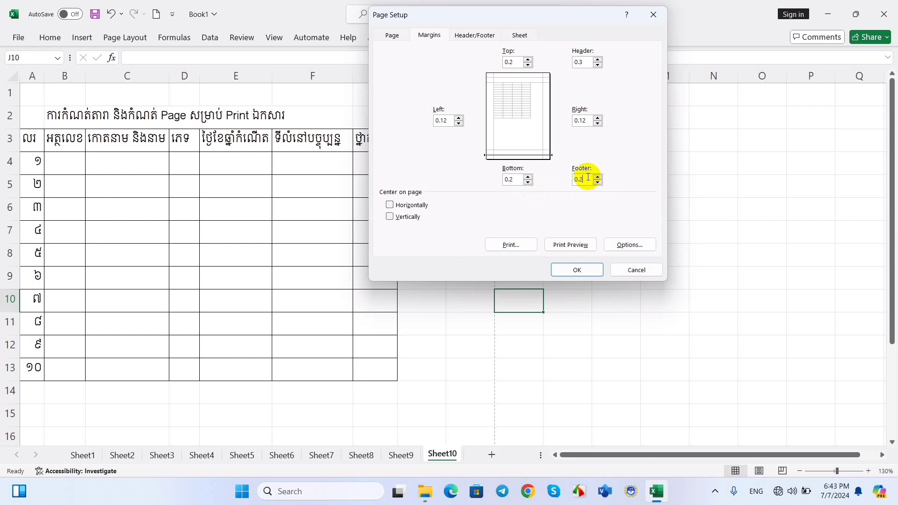
pyautogui.click(585, 61)
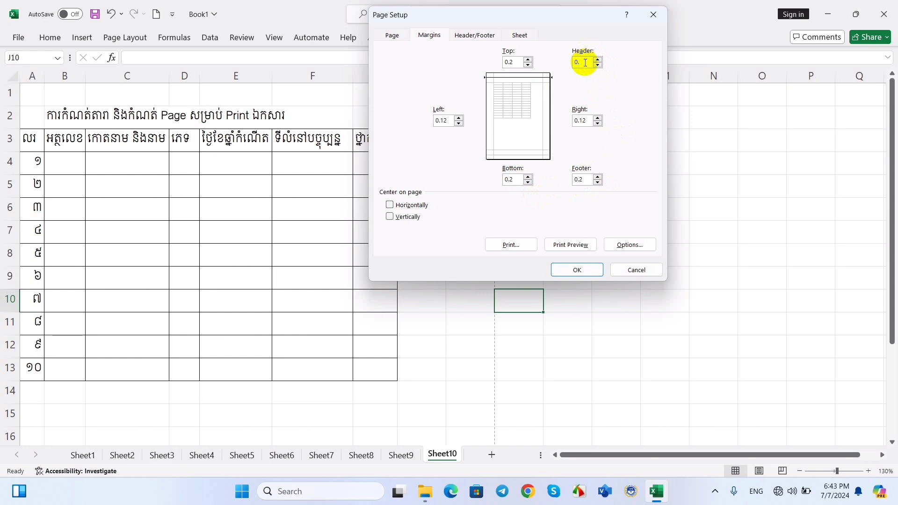
pyautogui.write('2')
pyautogui.click(583, 270)
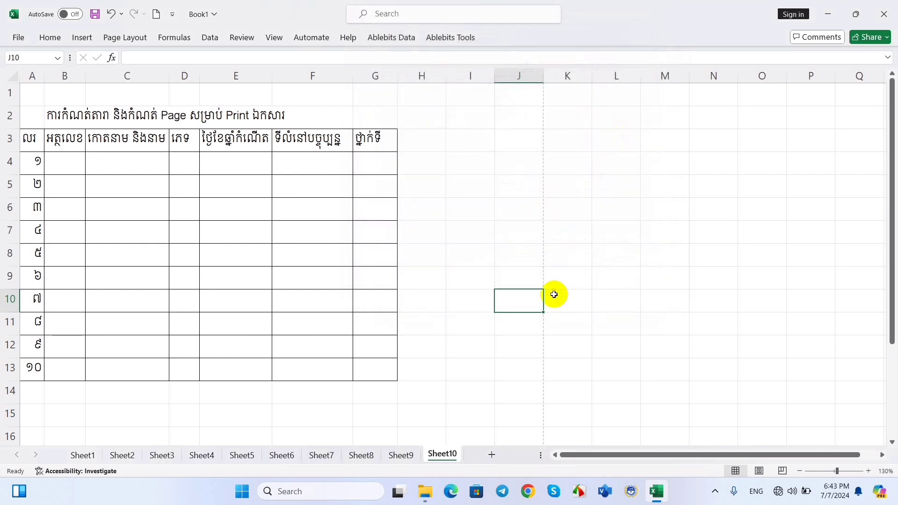
# Select the table area A1:I14, then clear the selection
pyautogui.click(537, 258)
pyautogui.click(419, 181)
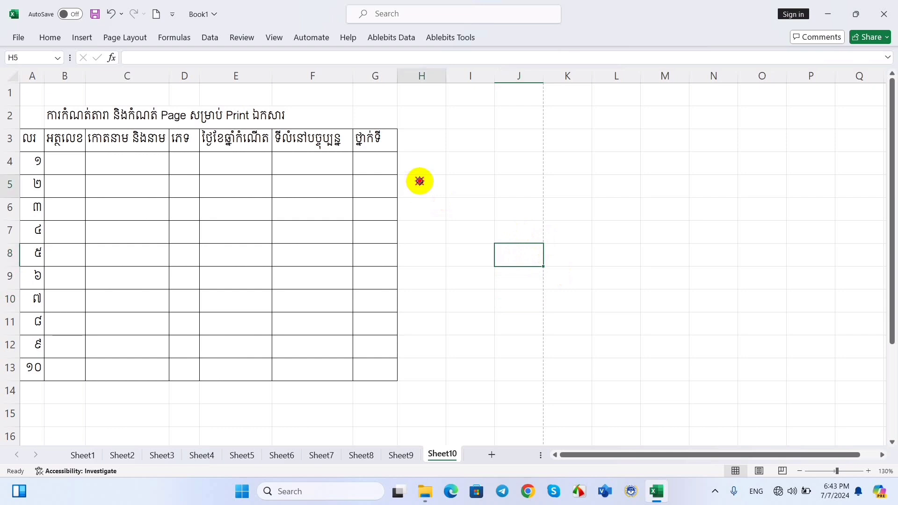
pyautogui.click(499, 193)
pyautogui.click(540, 234)
pyautogui.click(479, 187)
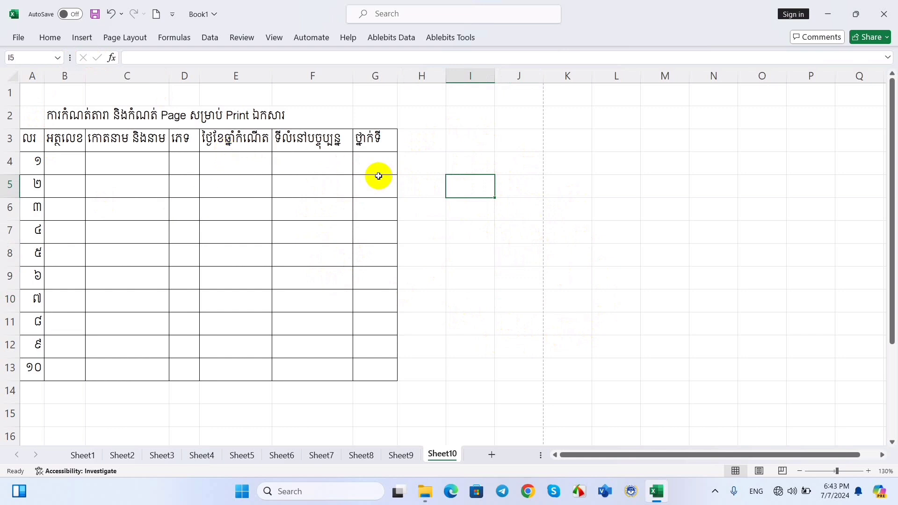
pyautogui.moveTo(36, 102)
pyautogui.mouseDown()
pyautogui.moveTo(353, 330)
pyautogui.moveTo(489, 397)
pyautogui.mouseUp()
pyautogui.click(609, 293)
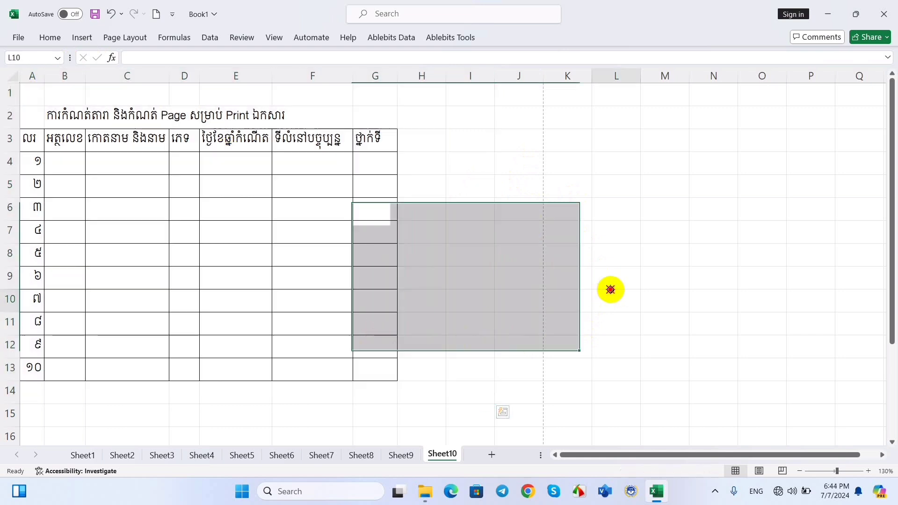
# Select the whole sheet and try font sizes 18, 14 and 12
pyautogui.click(13, 75)
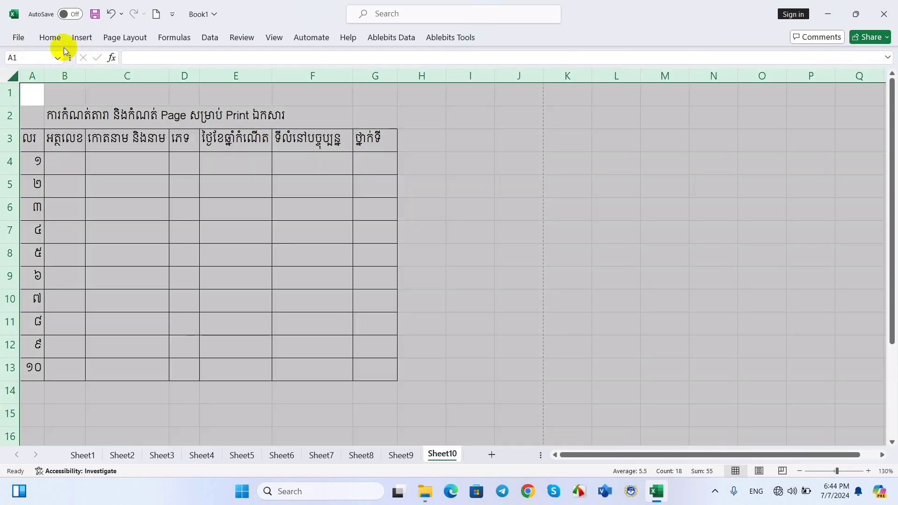
pyautogui.click(50, 37)
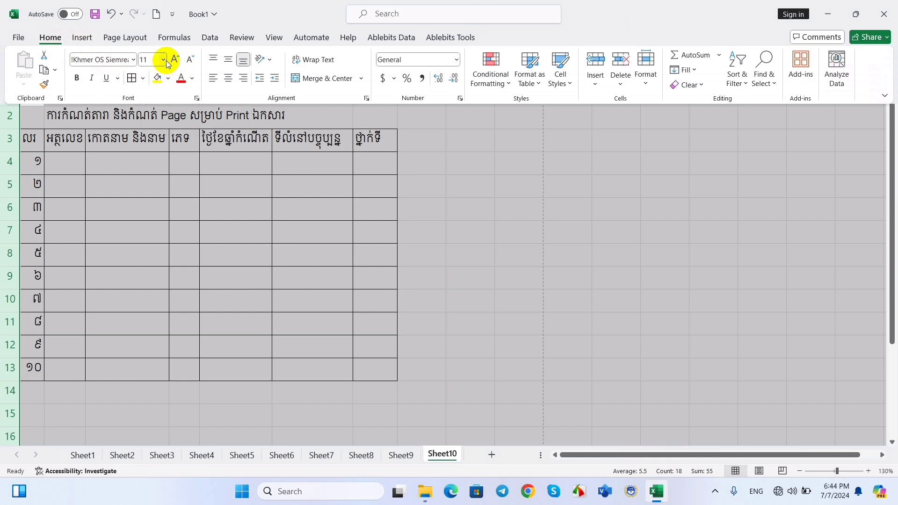
pyautogui.click(164, 60)
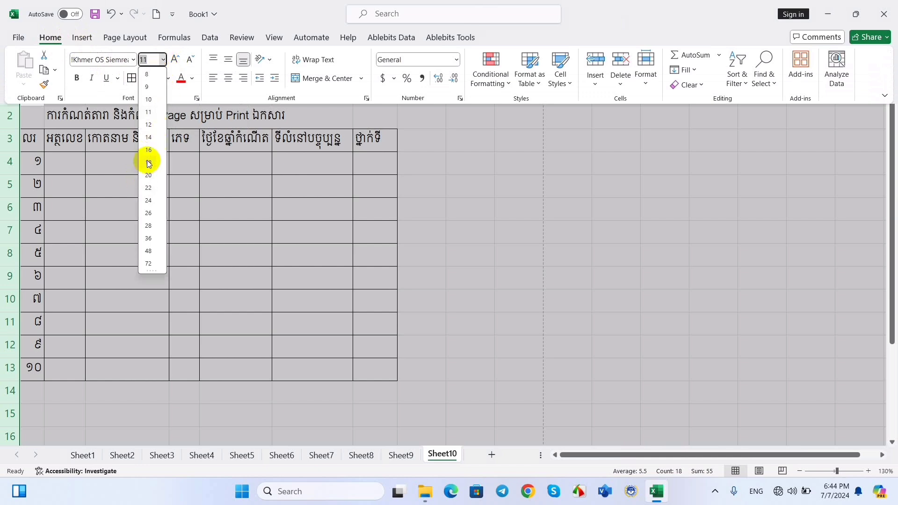
pyautogui.click(148, 162)
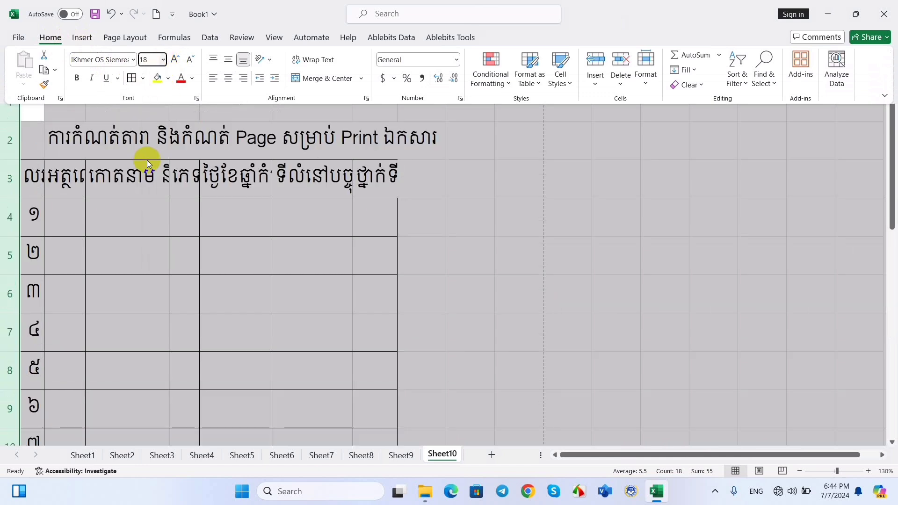
pyautogui.click(163, 59)
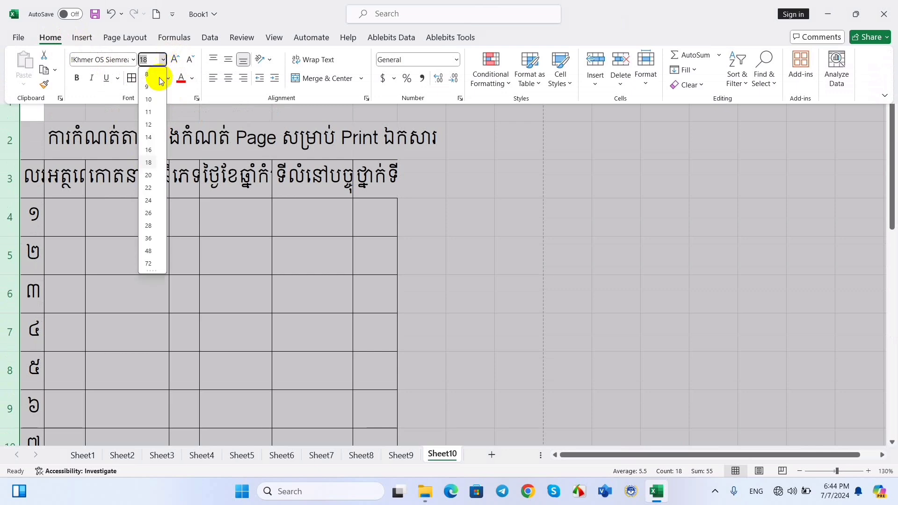
pyautogui.click(148, 137)
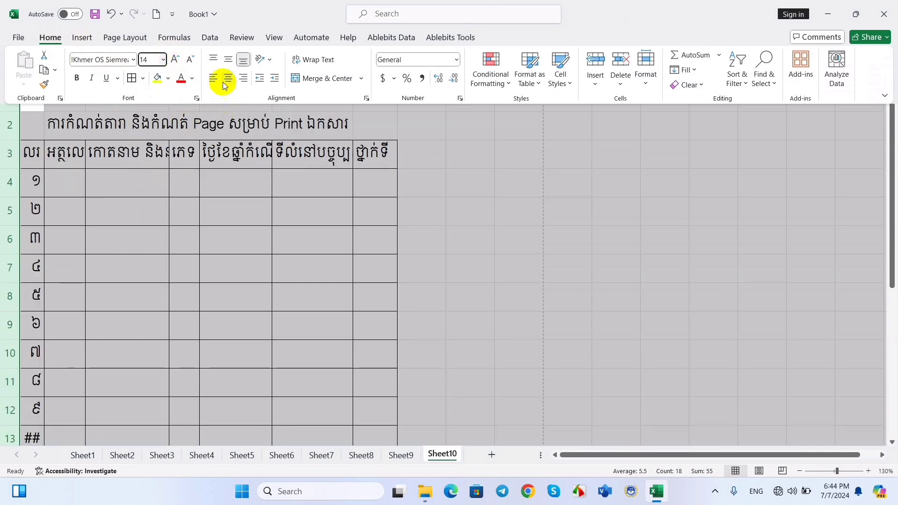
pyautogui.click(175, 60)
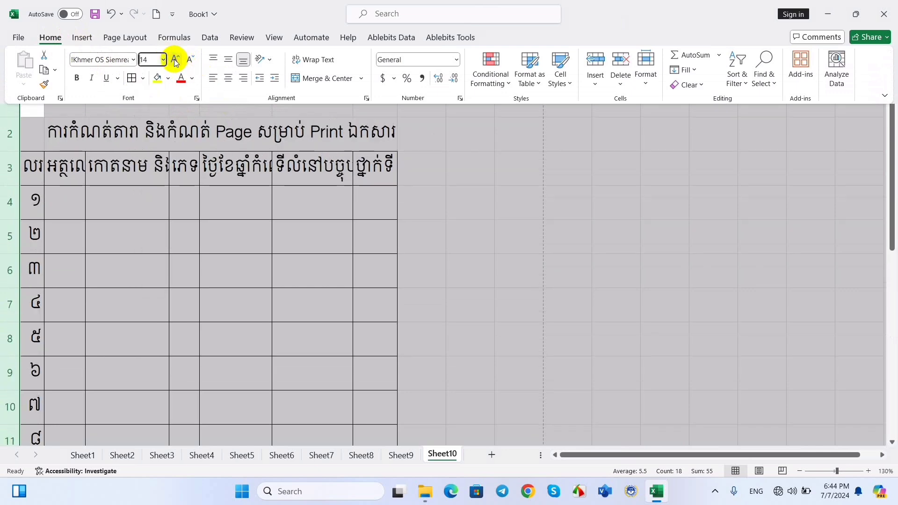
pyautogui.click(189, 61)
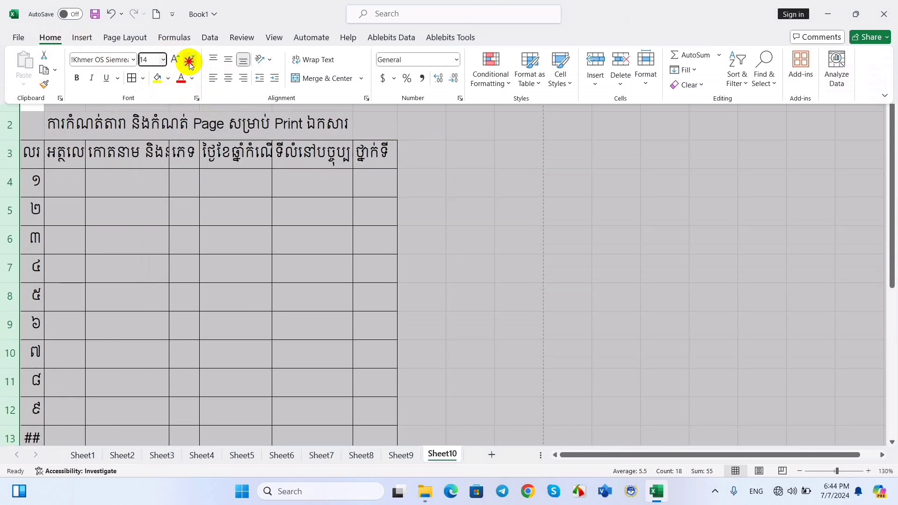
pyautogui.click(190, 64)
pyautogui.click(461, 229)
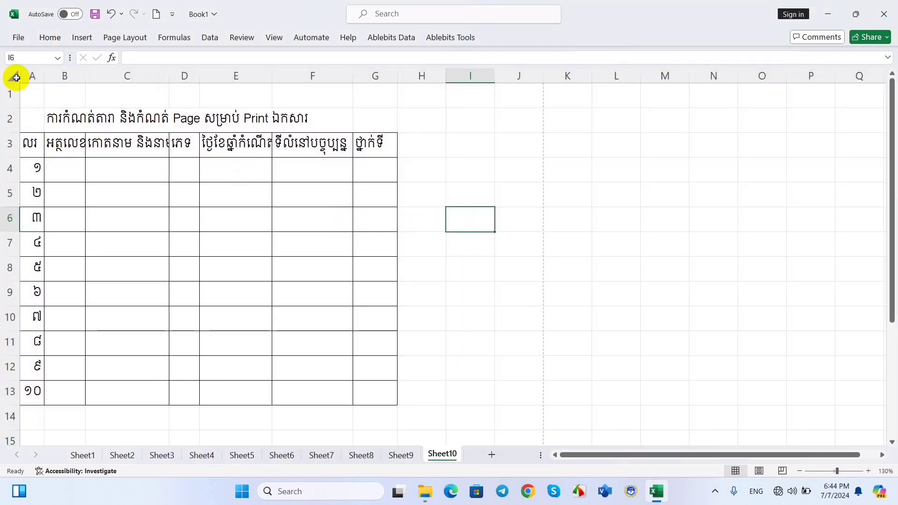
# Reselect all cells and step the font size up to 16
pyautogui.click(14, 75)
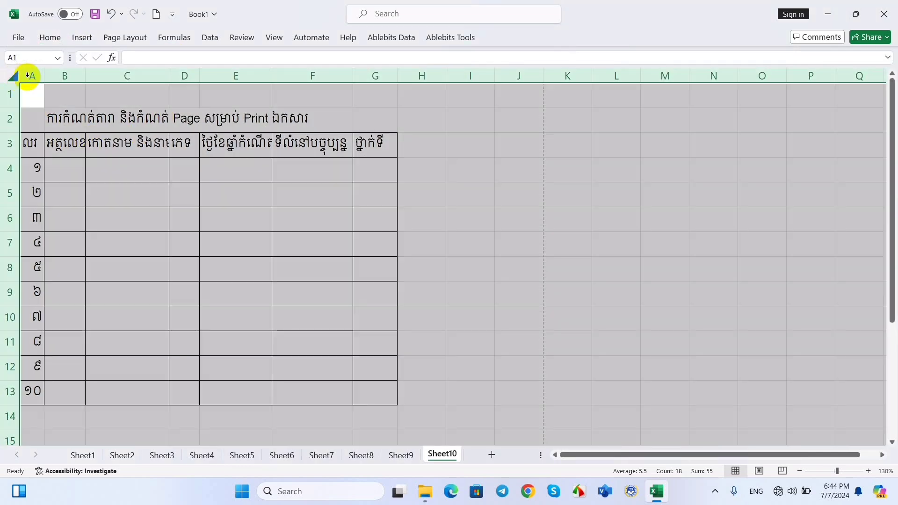
pyautogui.click(53, 38)
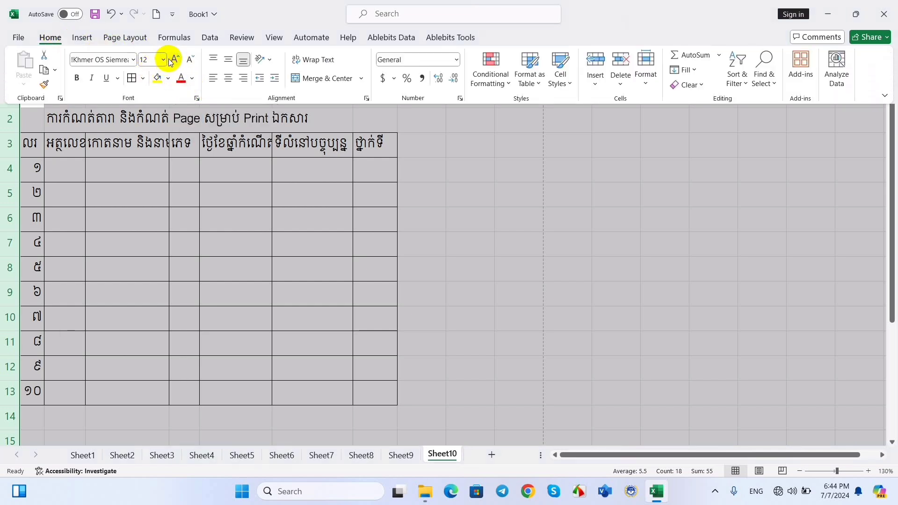
pyautogui.click(173, 60)
pyautogui.click(174, 60)
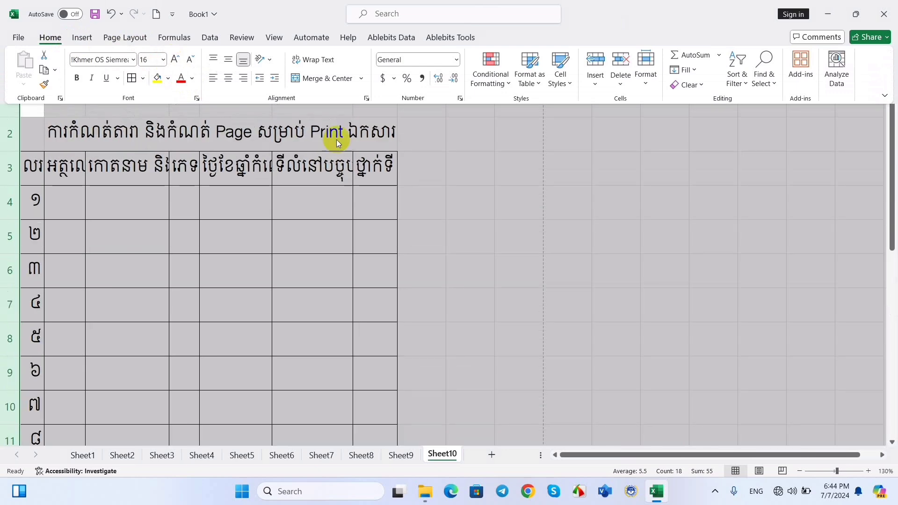
pyautogui.click(465, 202)
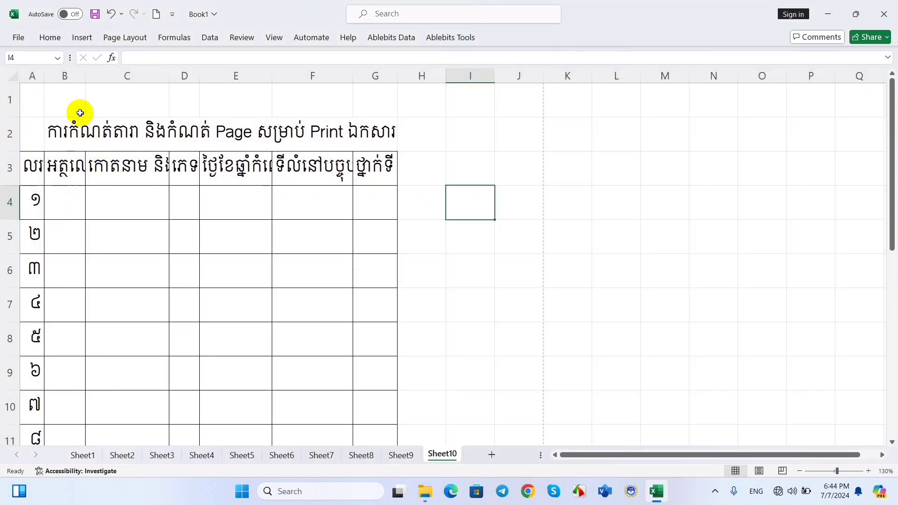
# Drag column B wider and AutoFit columns C, D, E, F and G to their headers
pyautogui.moveTo(86, 79)
pyautogui.mouseDown()
pyautogui.moveTo(115, 77)
pyautogui.moveTo(104, 78)
pyautogui.mouseUp()
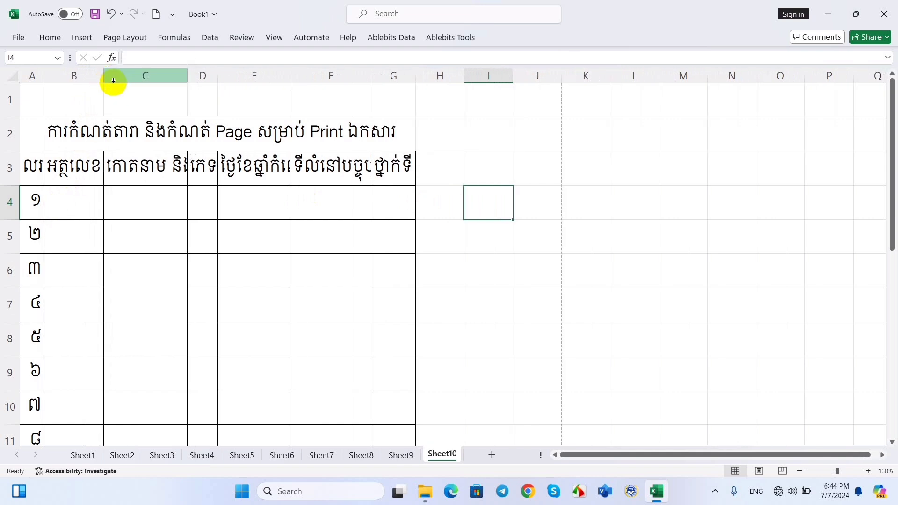
pyautogui.click(188, 76)
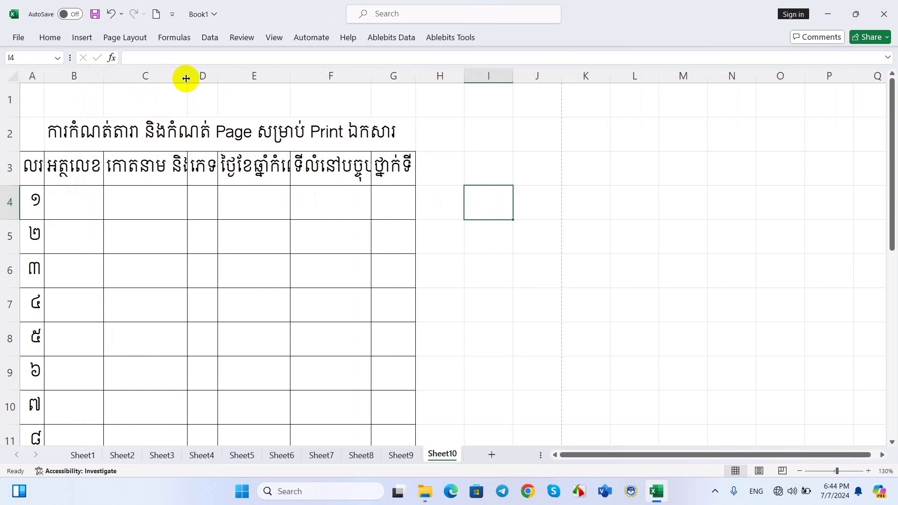
pyautogui.doubleClick(186, 76)
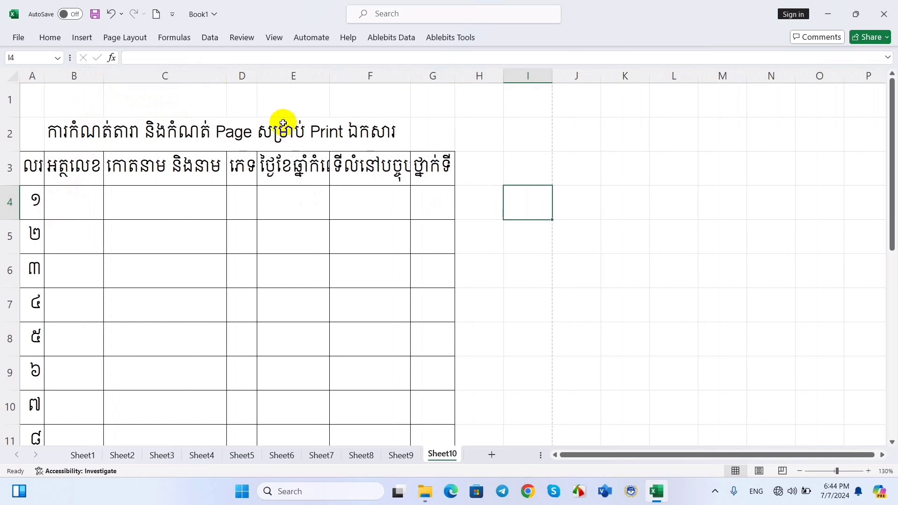
pyautogui.doubleClick(257, 76)
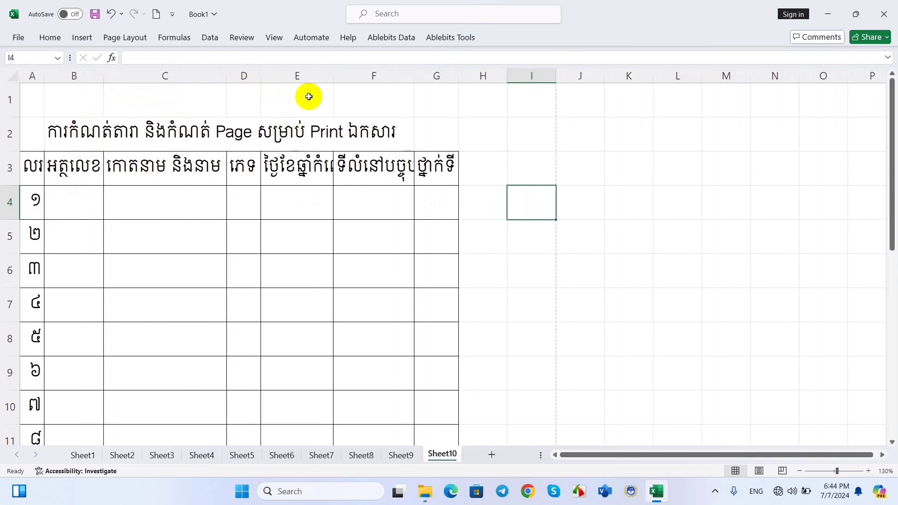
pyautogui.doubleClick(333, 79)
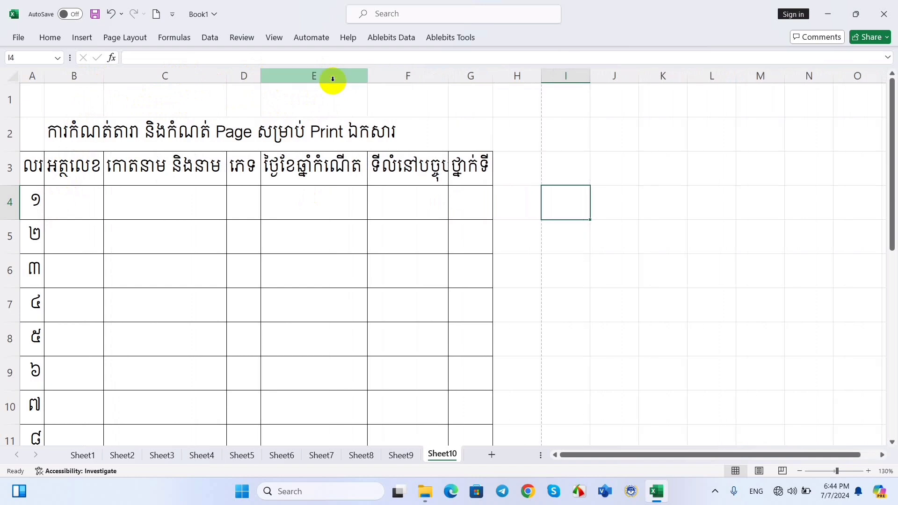
pyautogui.doubleClick(448, 77)
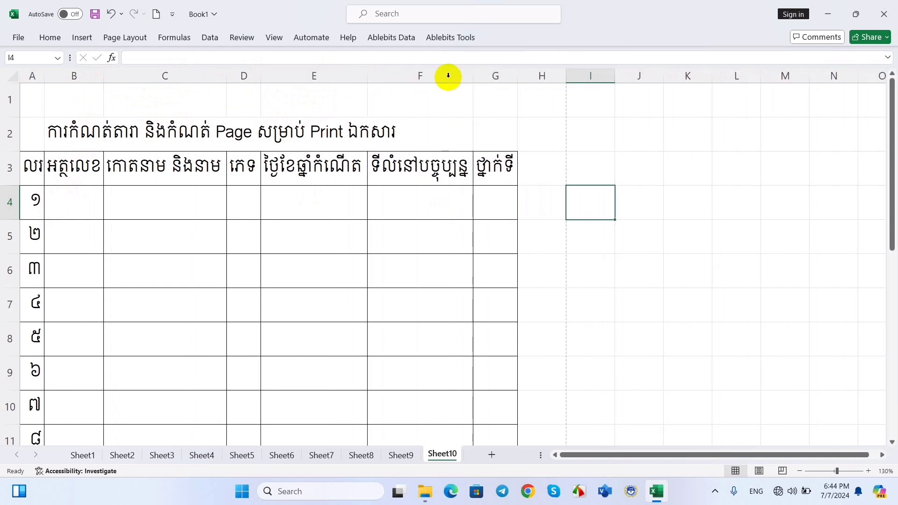
pyautogui.doubleClick(515, 76)
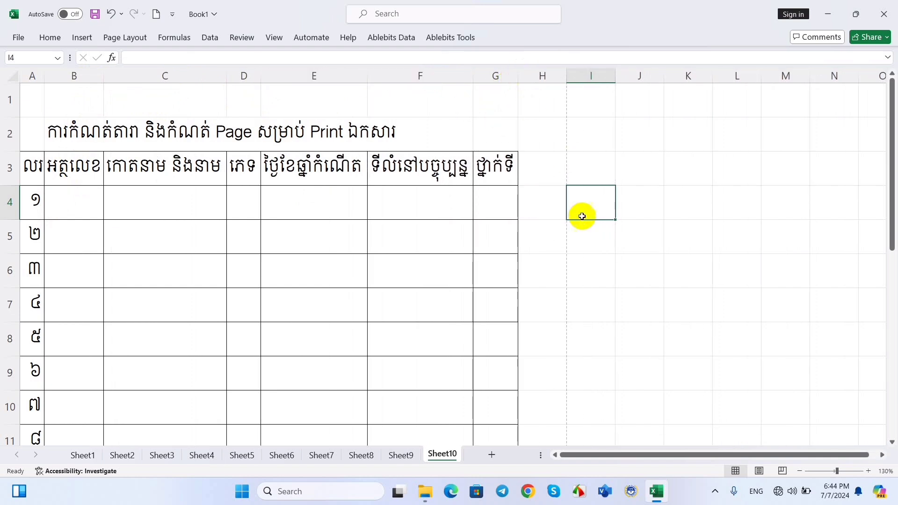
pyautogui.click(638, 201)
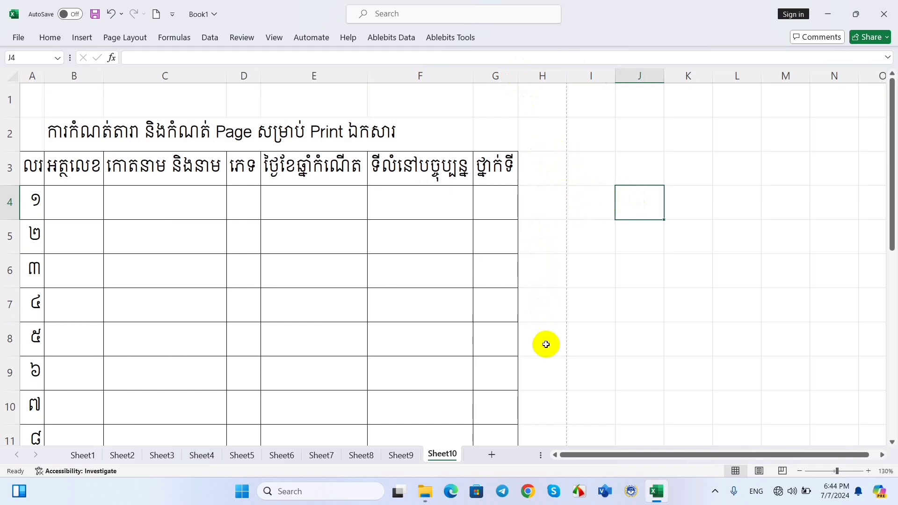
pyautogui.click(560, 408)
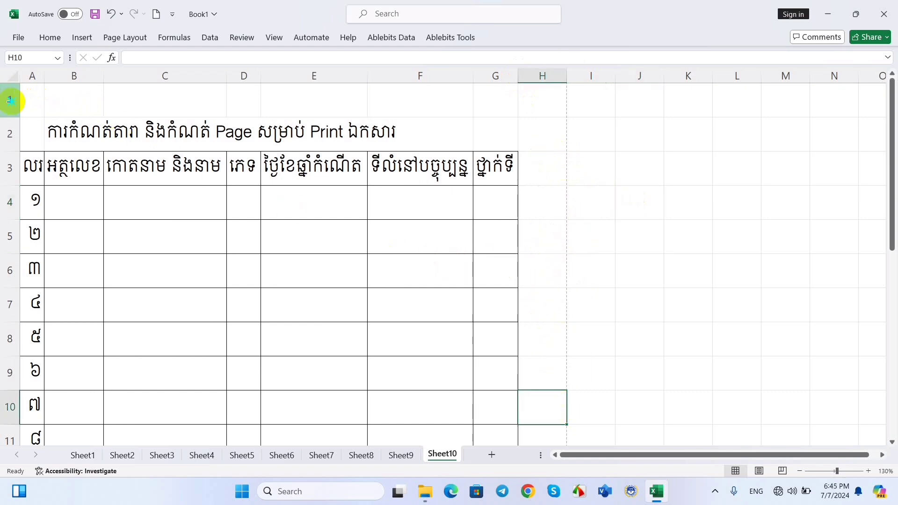
# Delete the empty row 1 and check the sheet in Print Preview
pyautogui.rightClick(5, 99)
pyautogui.click(44, 236)
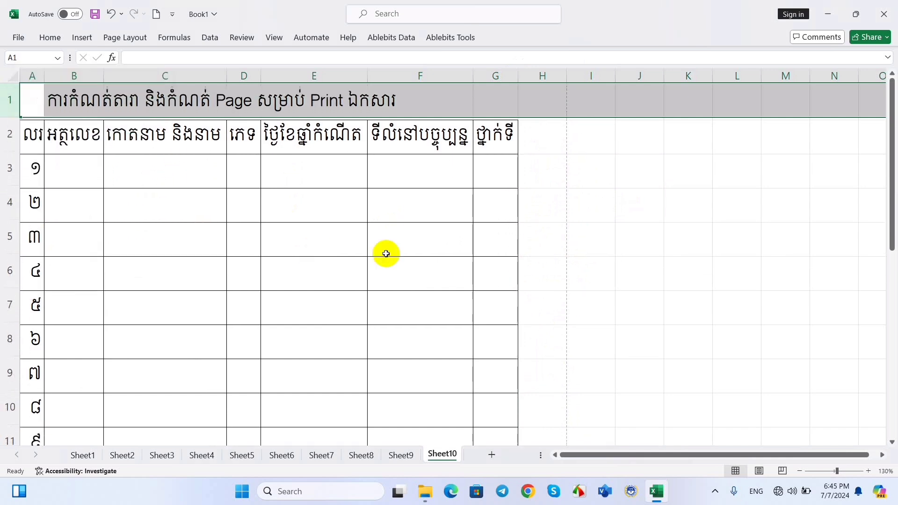
pyautogui.click(543, 270)
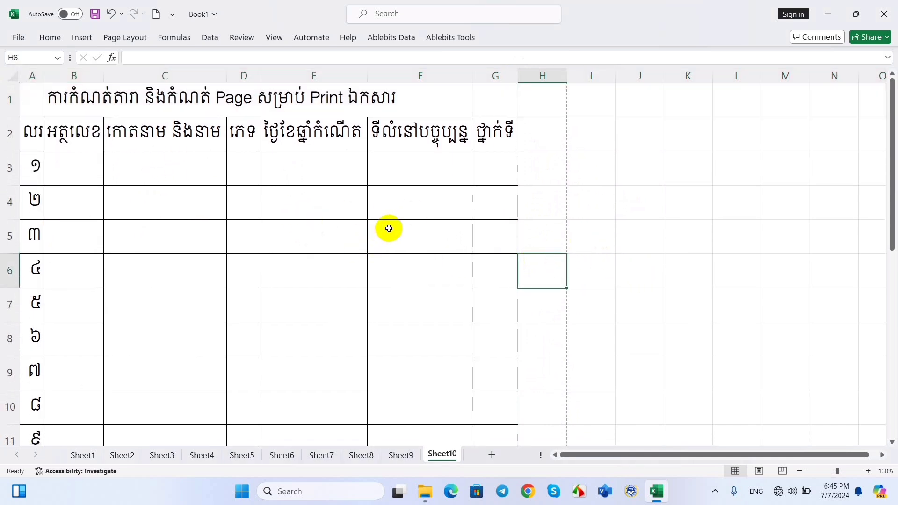
pyautogui.hotkey('ctrl', 'p')
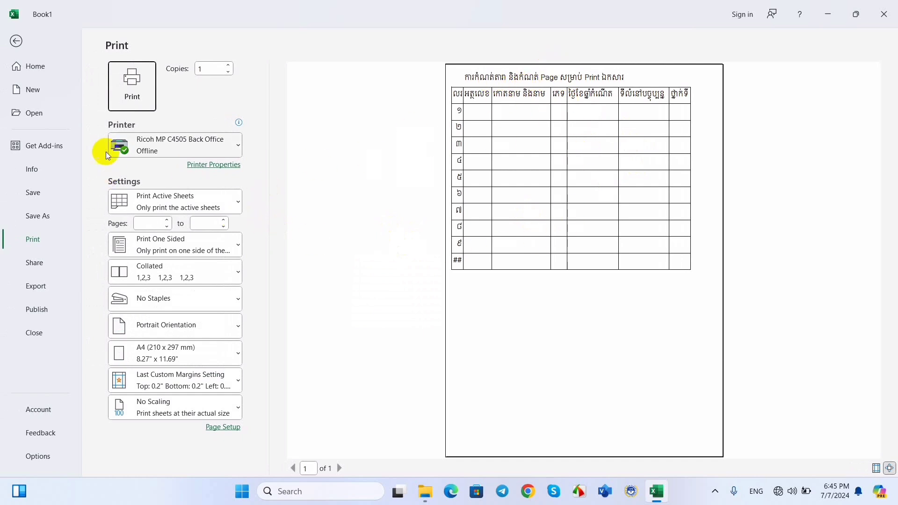
pyautogui.click(6, 42)
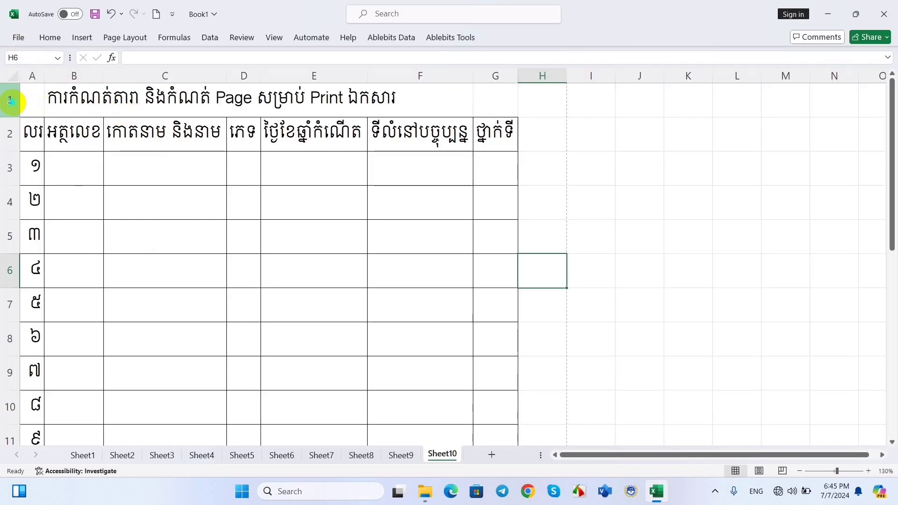
# Insert a blank row above the Khmer title row
pyautogui.rightClick(10, 100)
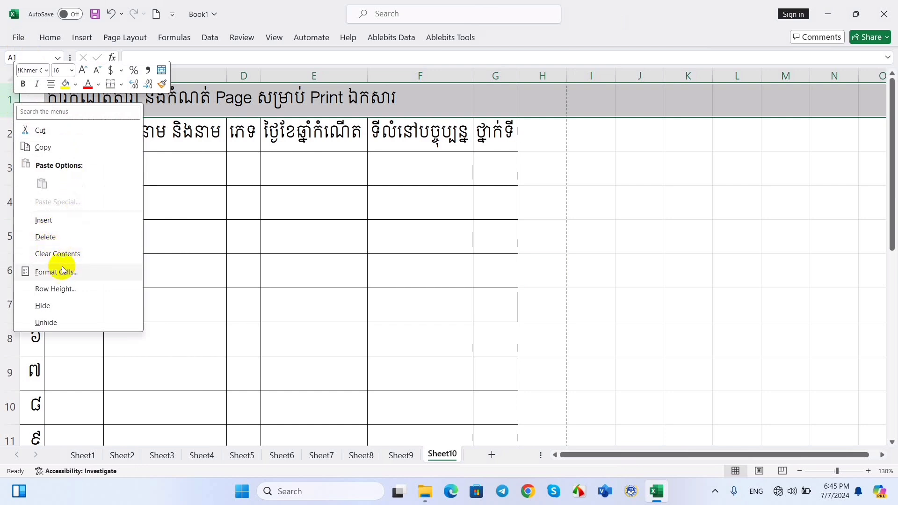
pyautogui.click(44, 220)
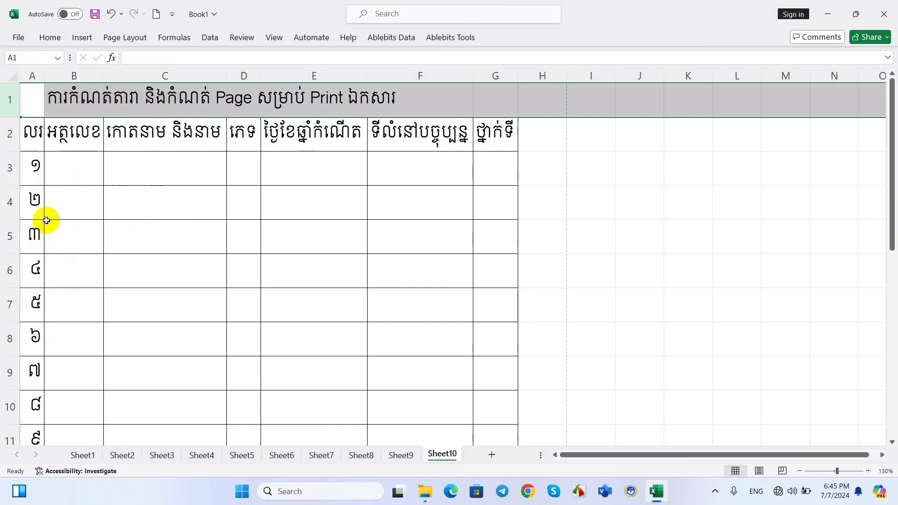
pyautogui.click(433, 220)
pyautogui.click(496, 202)
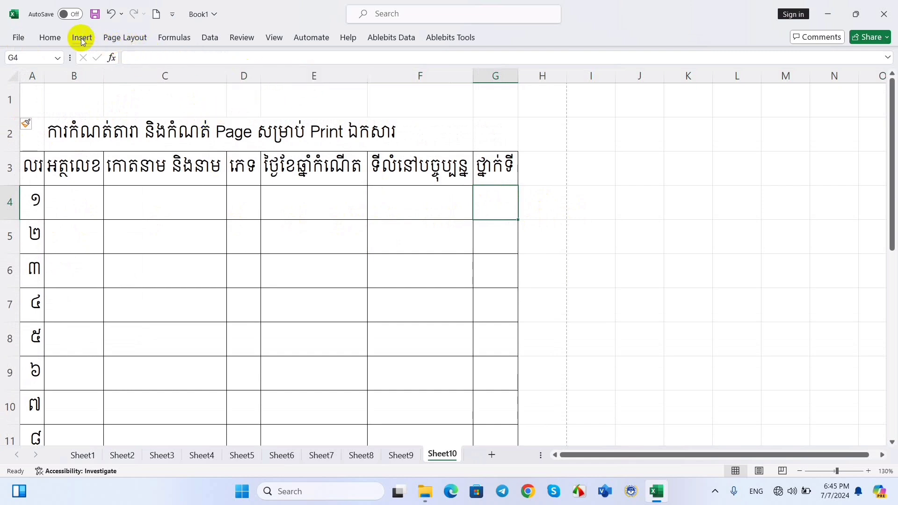
pyautogui.click(50, 37)
pyautogui.click(281, 168)
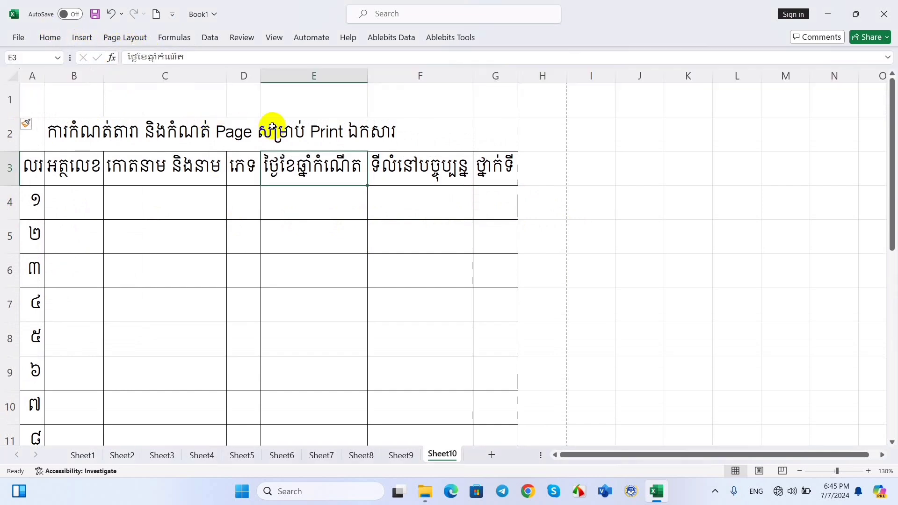
pyautogui.click(558, 243)
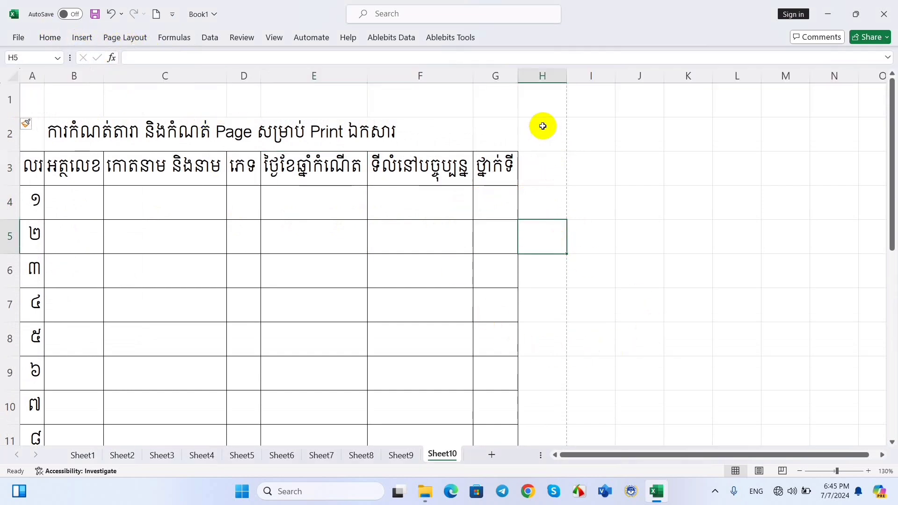
# Scroll through the sheet to review the table shifted down one row
pyautogui.scroll(-4, 546, 345)
pyautogui.scroll(-1, 543, 346)
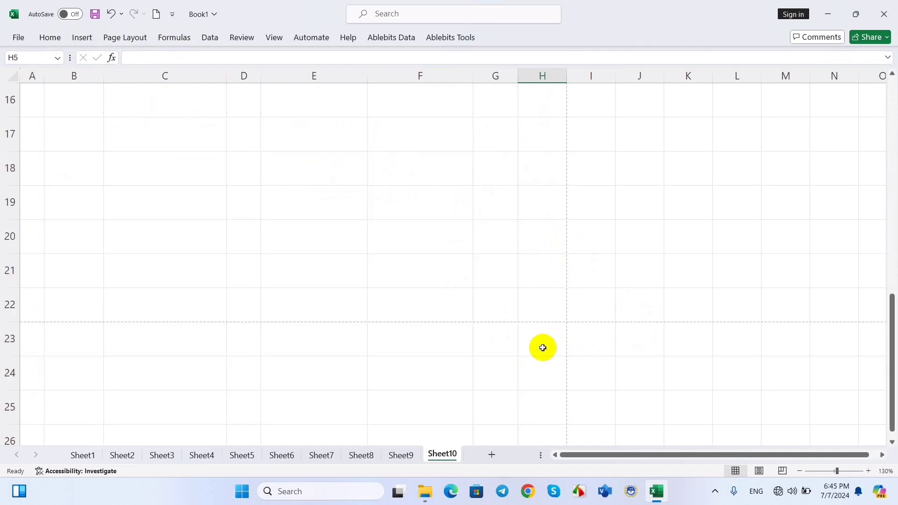
pyautogui.scroll(1, 542, 347)
pyautogui.scroll(1, 542, 347)
pyautogui.scroll(3, 190, 189)
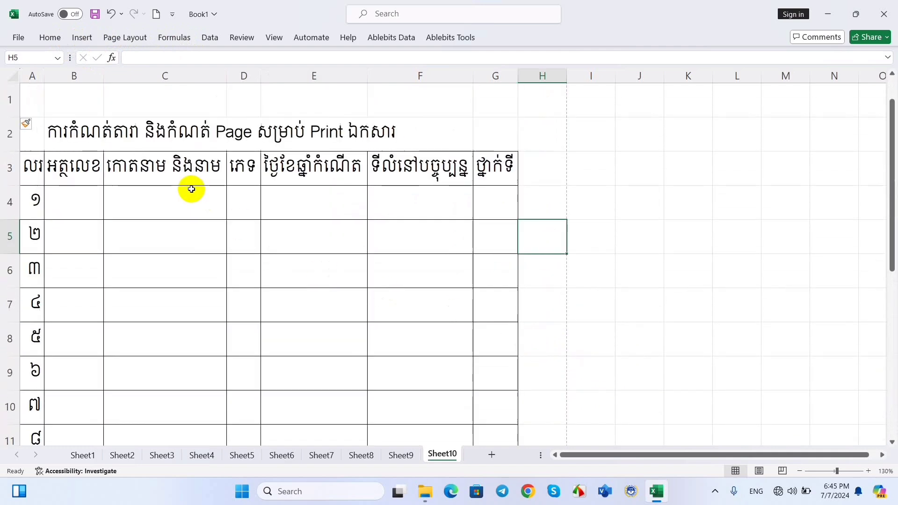
pyautogui.scroll(-3, 48, 216)
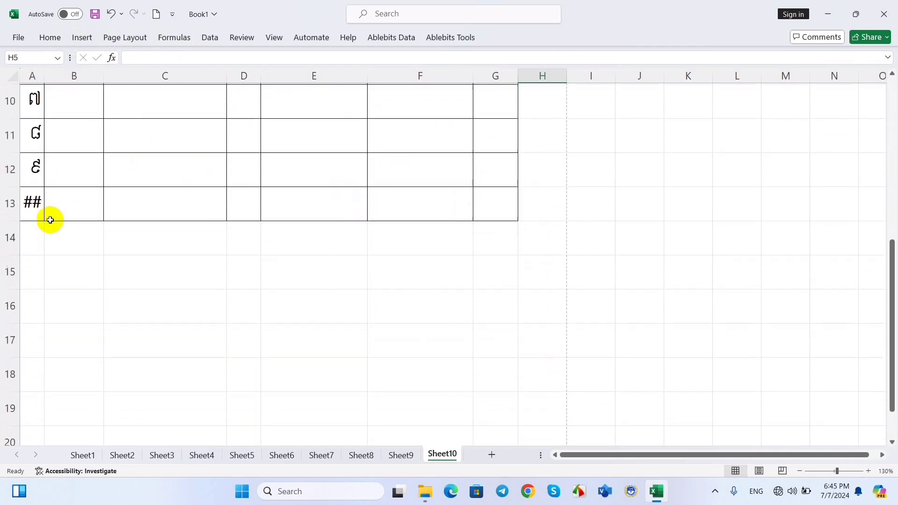
pyautogui.scroll(3, 233, 274)
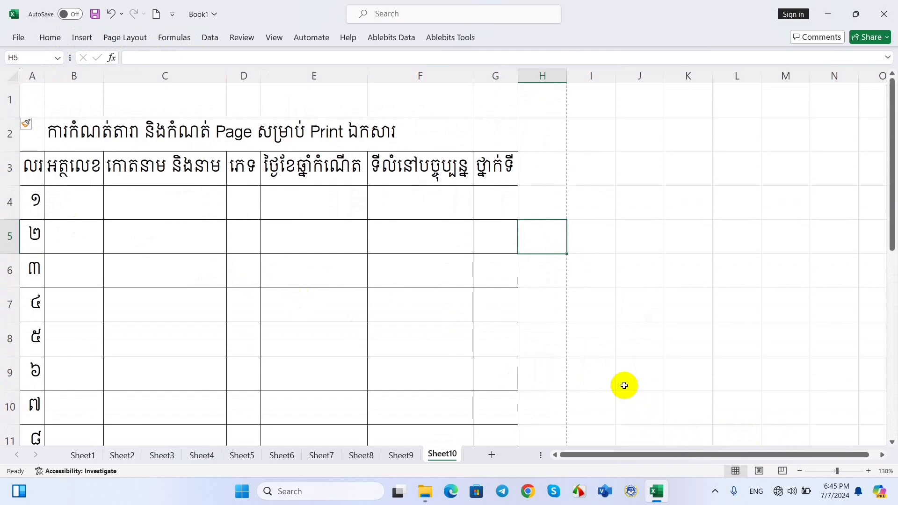
pyautogui.scroll(2, 624, 386)
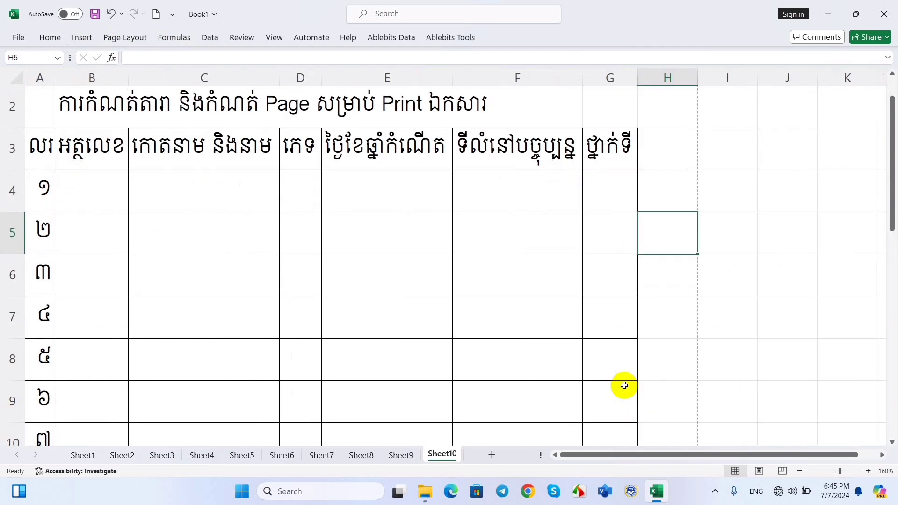
pyautogui.scroll(-2, 624, 385)
pyautogui.scroll(-1, 624, 386)
pyautogui.scroll(-1, 624, 385)
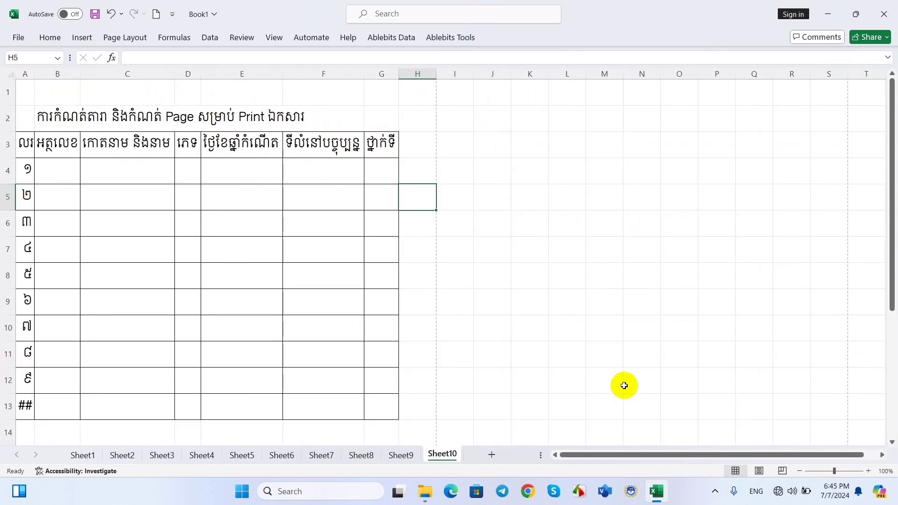
# Widen column A so the number ១០ displays instead of ##
pyautogui.click(540, 328)
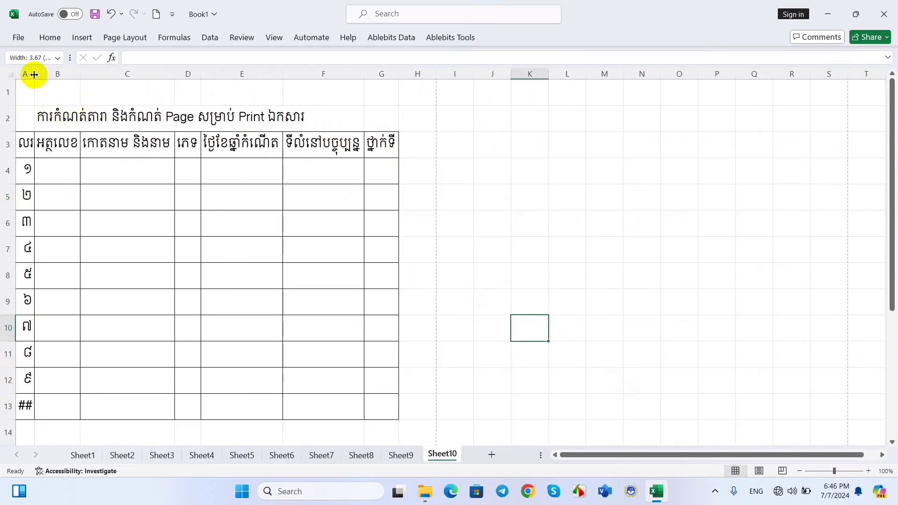
pyautogui.moveTo(34, 75); pyautogui.dragTo(48, 70)
pyautogui.click(533, 221)
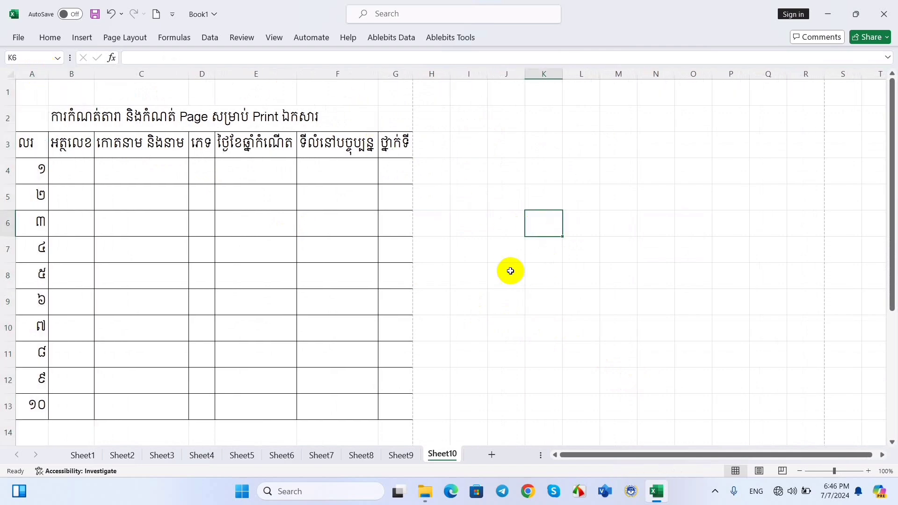
pyautogui.click(504, 273)
pyautogui.click(202, 199)
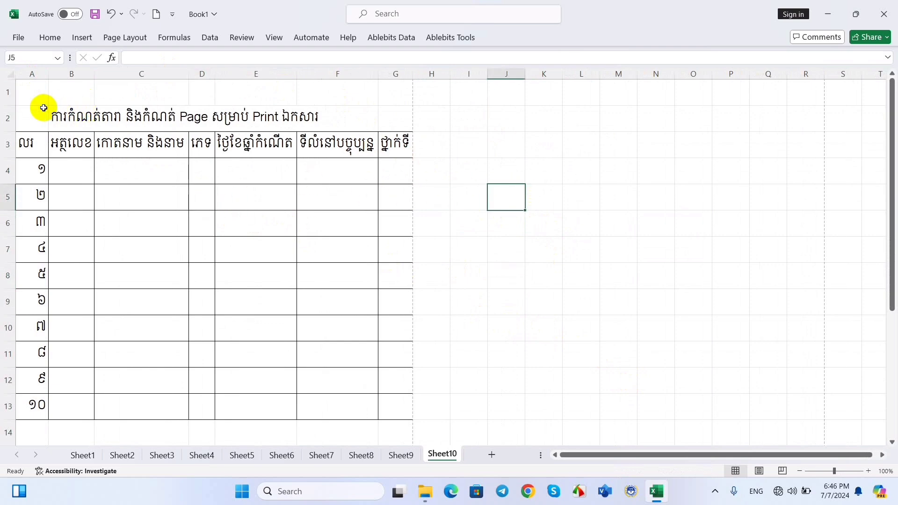
# Select the title area across rows 1–2, then deselect it and scroll the sheet
pyautogui.moveTo(38, 115)
pyautogui.mouseDown()
pyautogui.moveTo(347, 92)
pyautogui.moveTo(384, 117)
pyautogui.mouseUp()
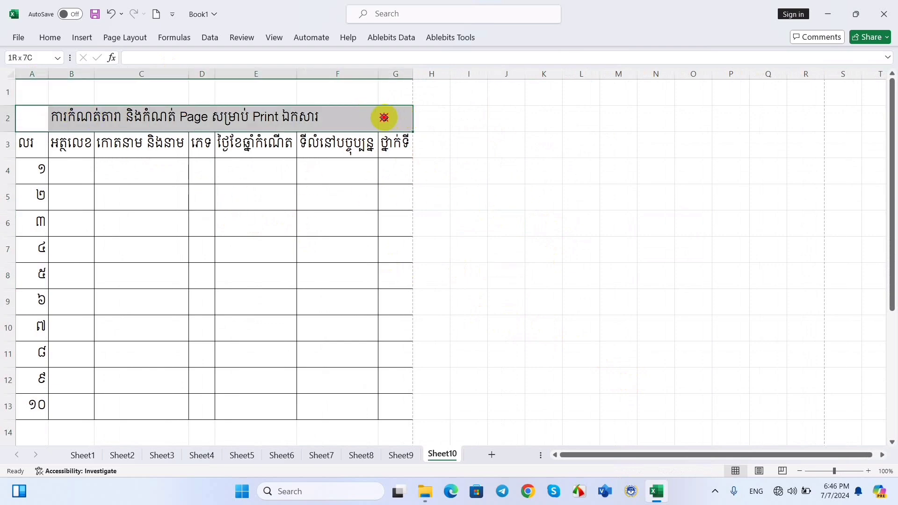
pyautogui.click(505, 171)
pyautogui.scroll(-2, 410, 295)
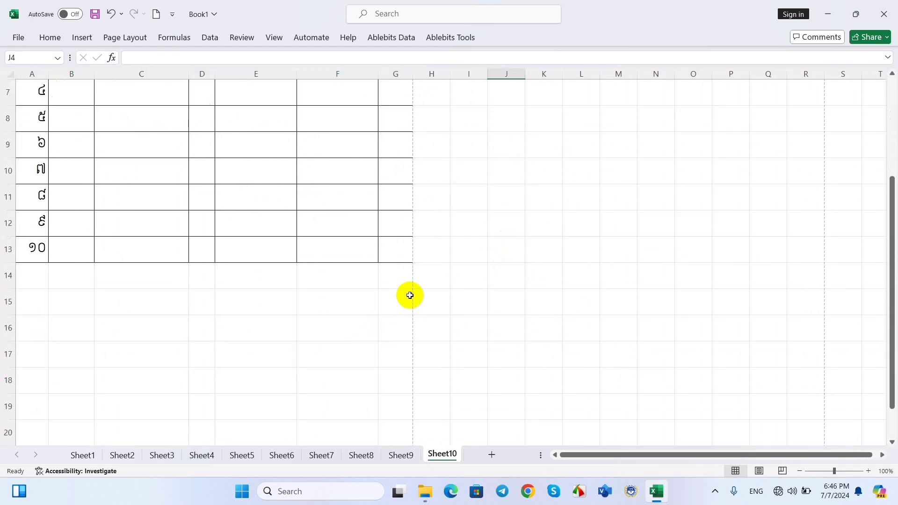
pyautogui.scroll(-2, 410, 295)
pyautogui.scroll(4, 409, 295)
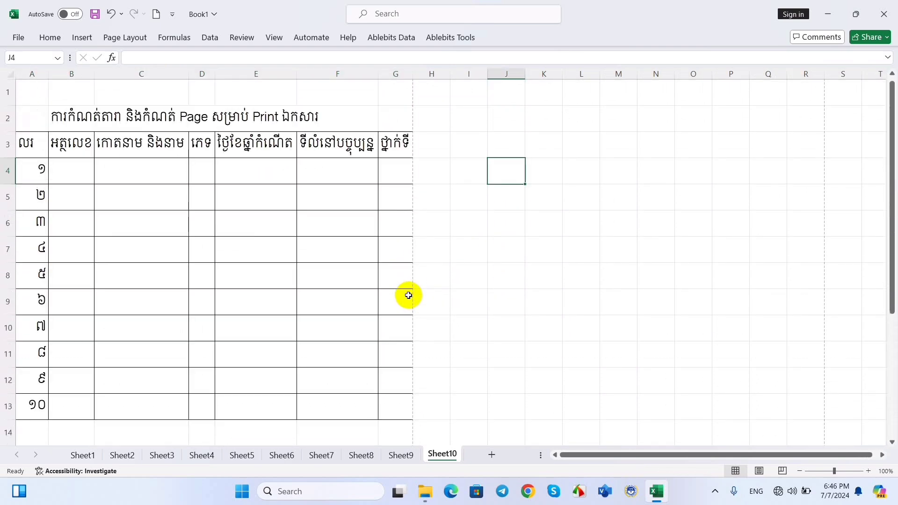
# Check the table in Page Break Preview, then return to Normal view
pyautogui.click(782, 471)
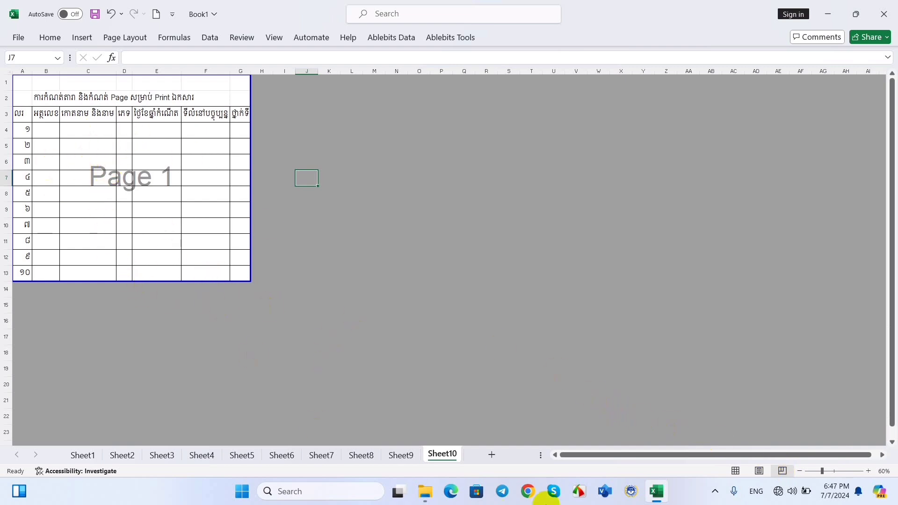
pyautogui.click(735, 472)
pyautogui.click(340, 325)
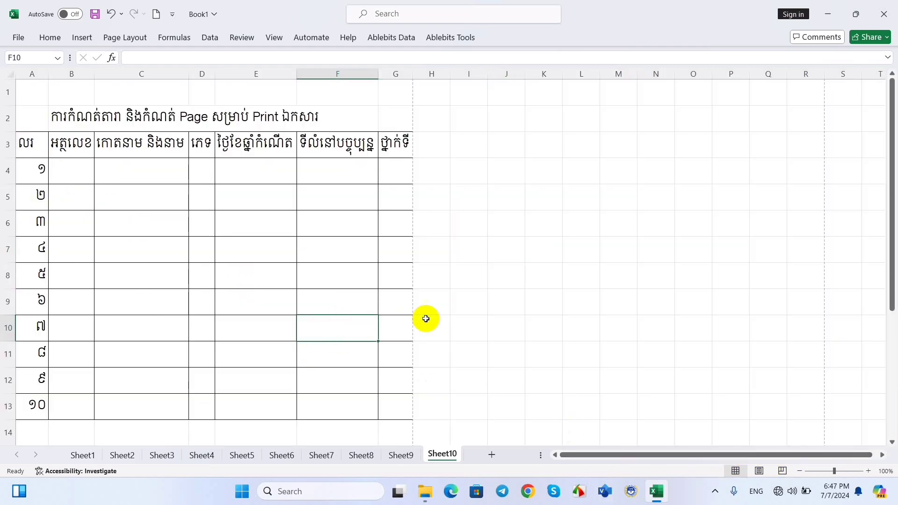
pyautogui.scroll(-1, 423, 316)
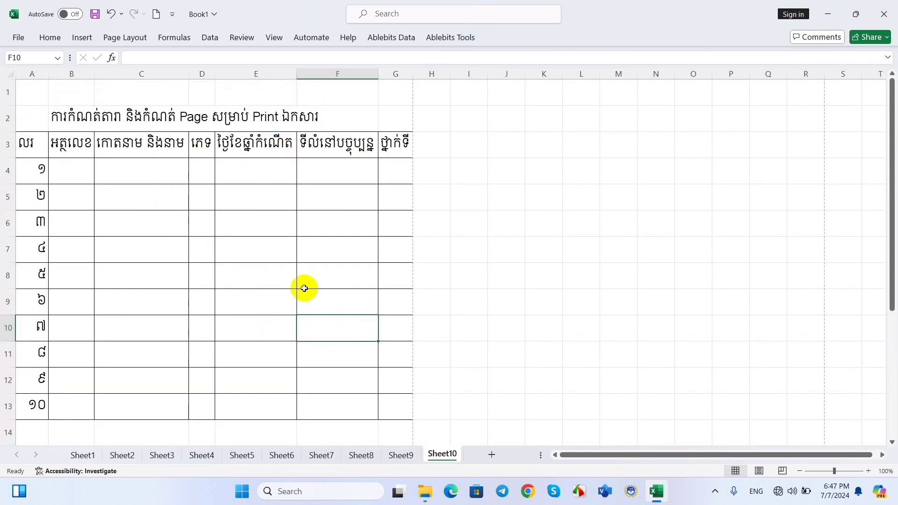
pyautogui.scroll(-1, 172, 208)
pyautogui.scroll(-1, 181, 234)
pyautogui.scroll(2, 211, 235)
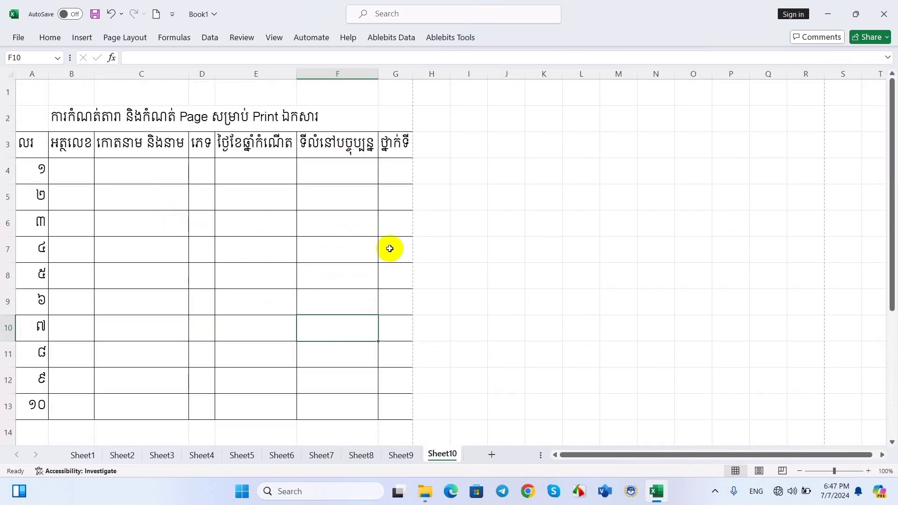
# Widen column G to about 13 so its header fits inside the first printed page
pyautogui.moveTo(411, 74); pyautogui.dragTo(447, 69)
pyautogui.click(487, 145)
pyautogui.click(412, 196)
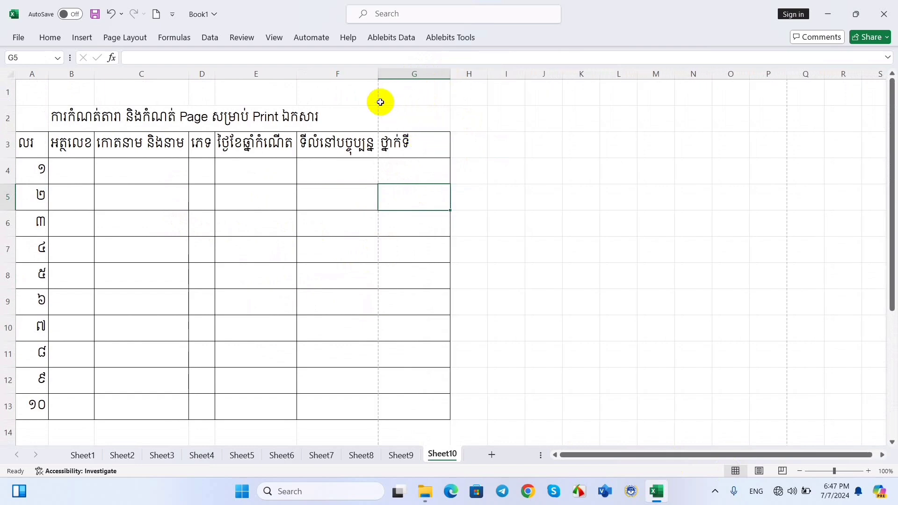
pyautogui.moveTo(450, 73); pyautogui.dragTo(436, 74)
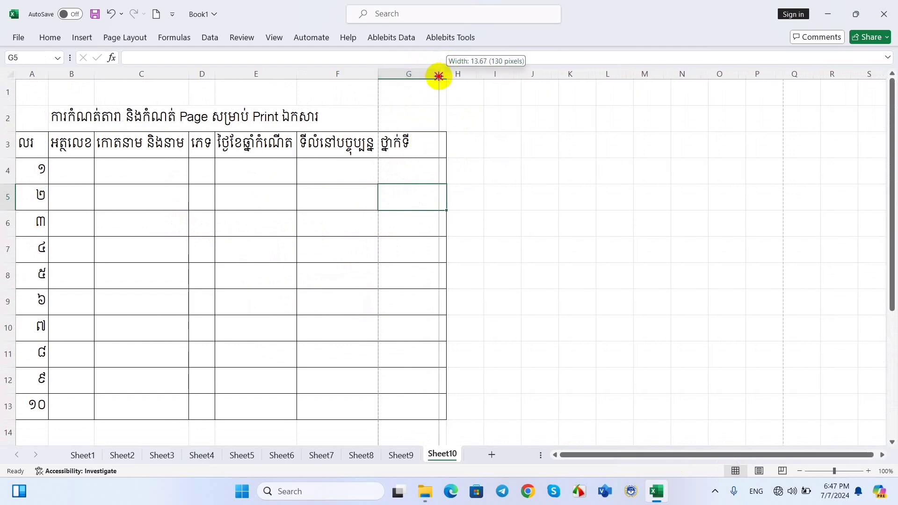
pyautogui.click(493, 118)
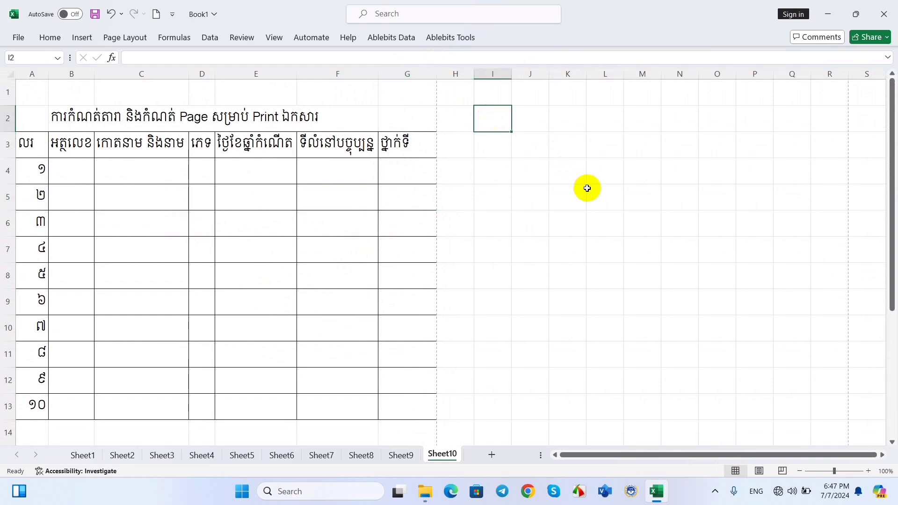
pyautogui.hotkey('ctrl', 'p')
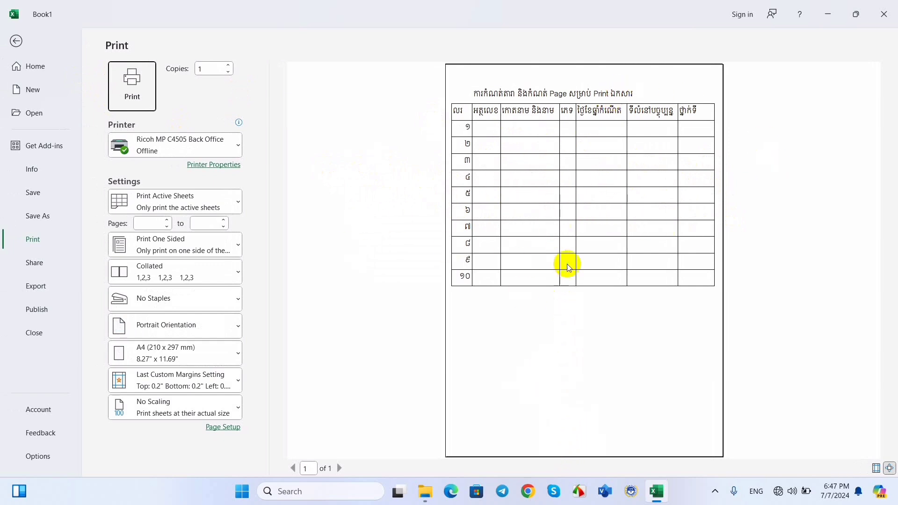
pyautogui.click(16, 41)
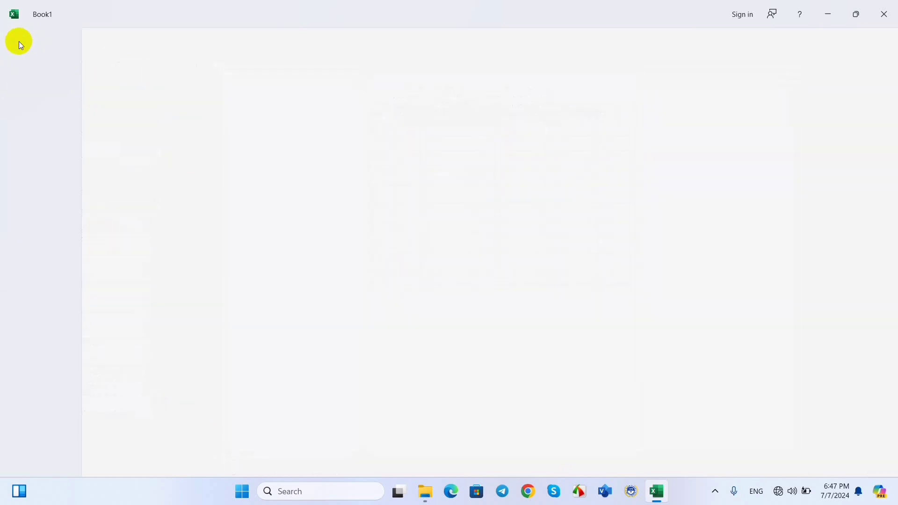
pyautogui.click(322, 215)
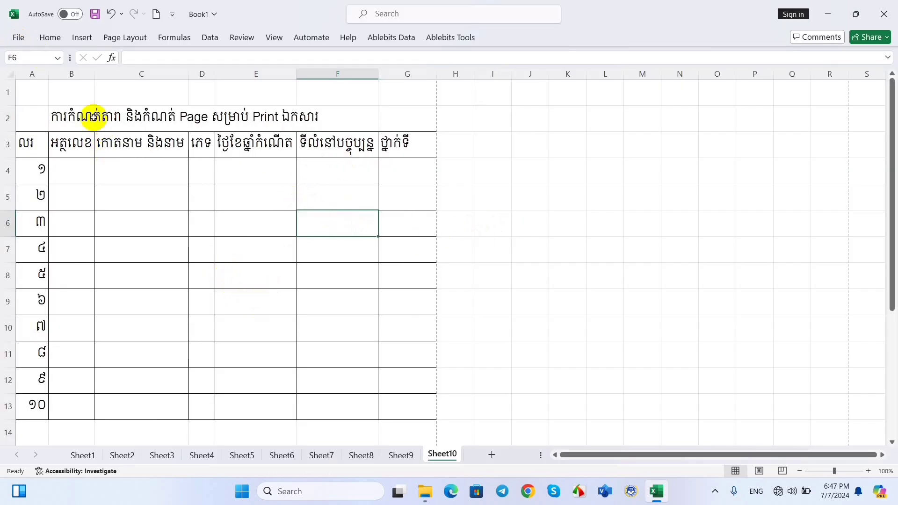
pyautogui.moveTo(31, 103); pyautogui.dragTo(408, 120)
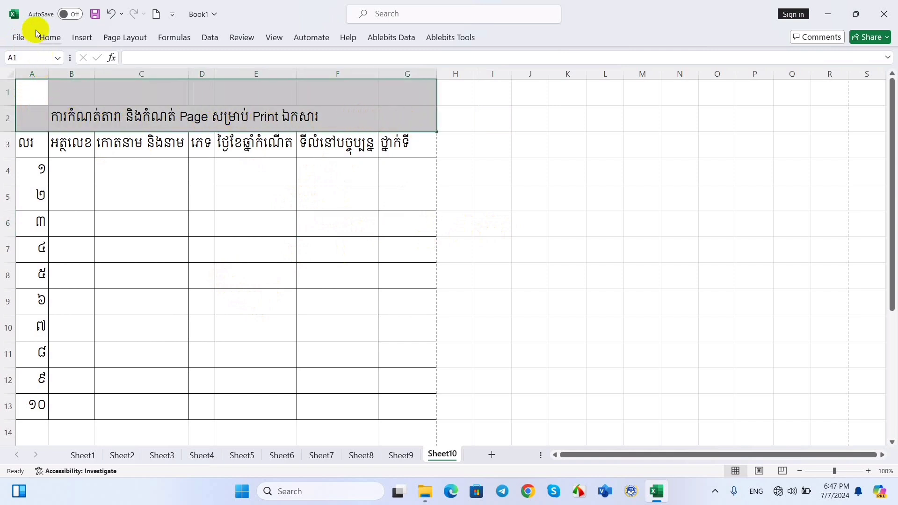
pyautogui.click(50, 38)
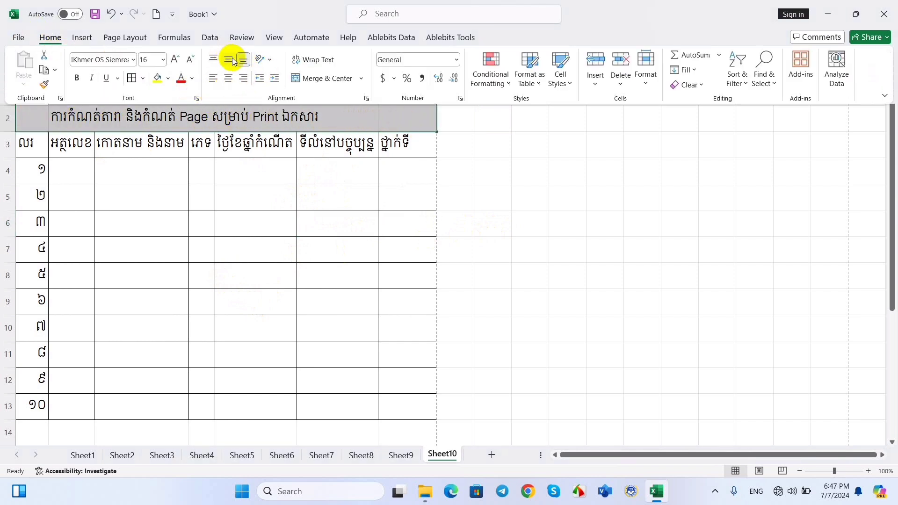
pyautogui.click(236, 80)
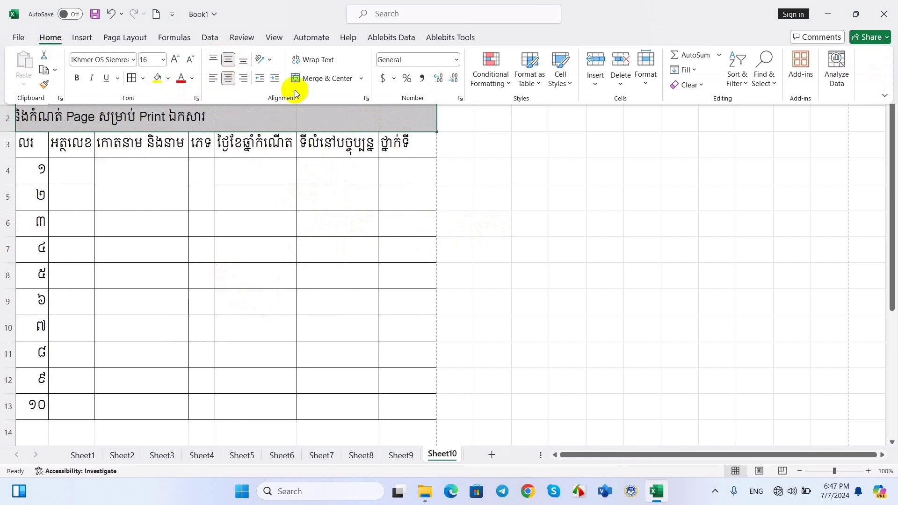
pyautogui.click(322, 80)
pyautogui.click(494, 172)
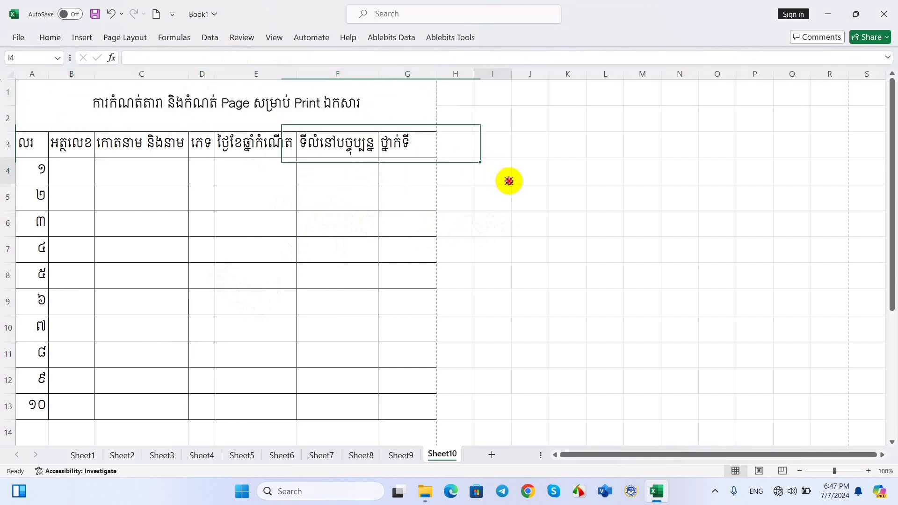
pyautogui.click(65, 103)
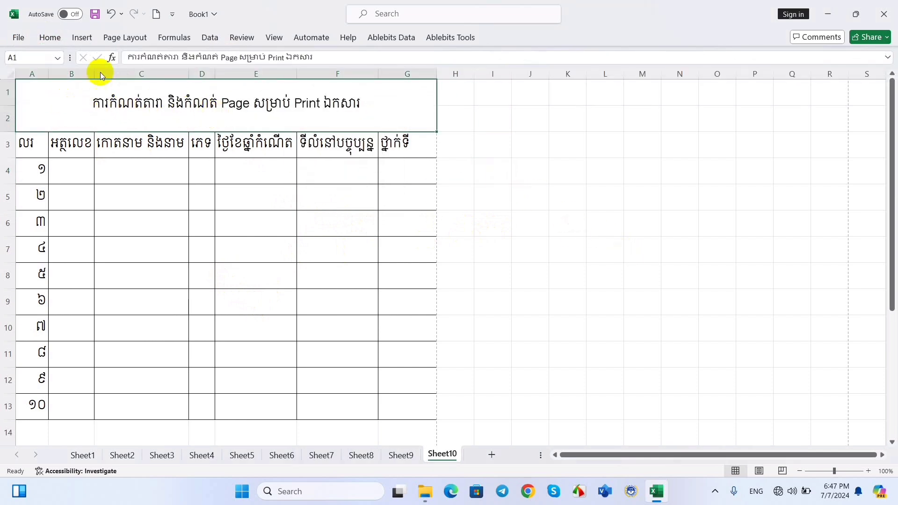
pyautogui.click(60, 38)
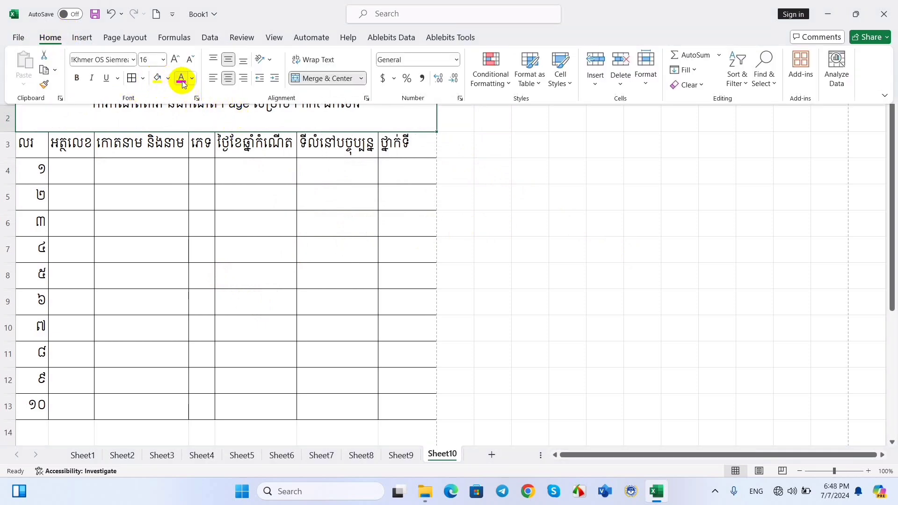
# Fill the merged title A1:G2 with bright blue from the More Colors picker
pyautogui.click(168, 78)
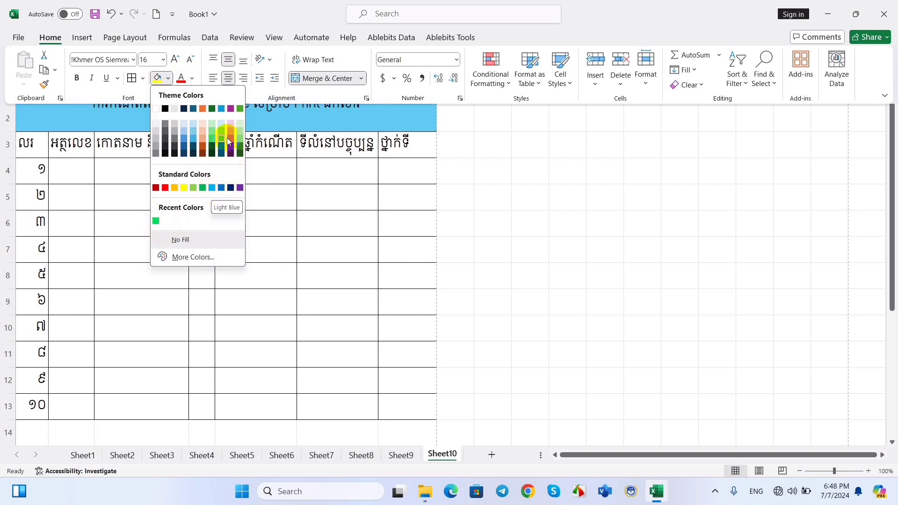
pyautogui.click(192, 258)
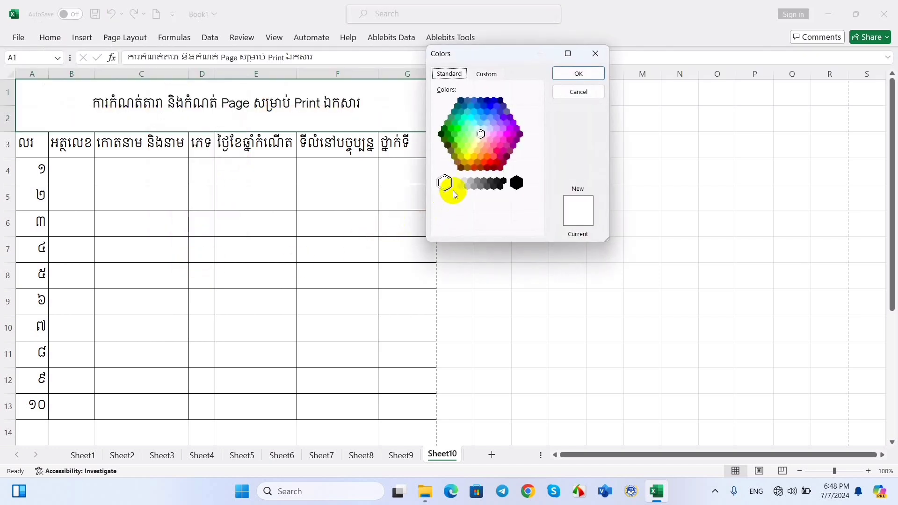
pyautogui.click(478, 156)
pyautogui.click(487, 123)
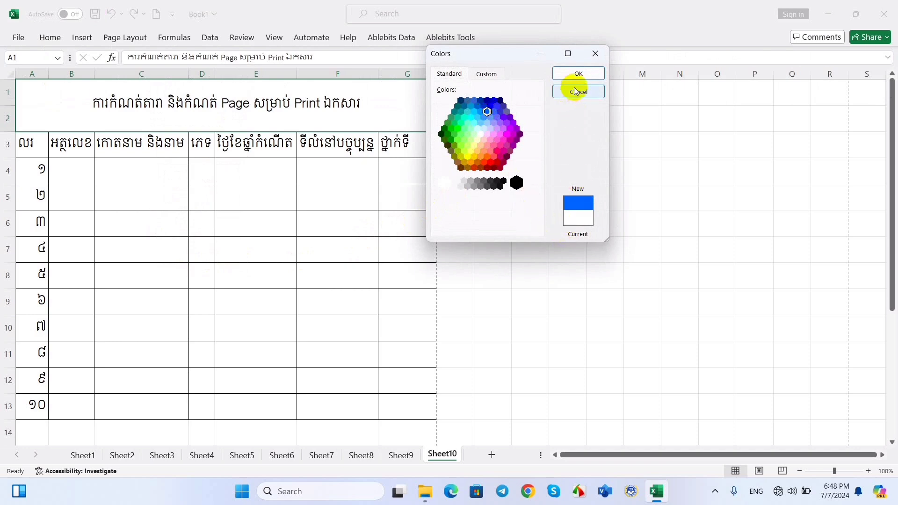
pyautogui.click(578, 73)
pyautogui.click(461, 224)
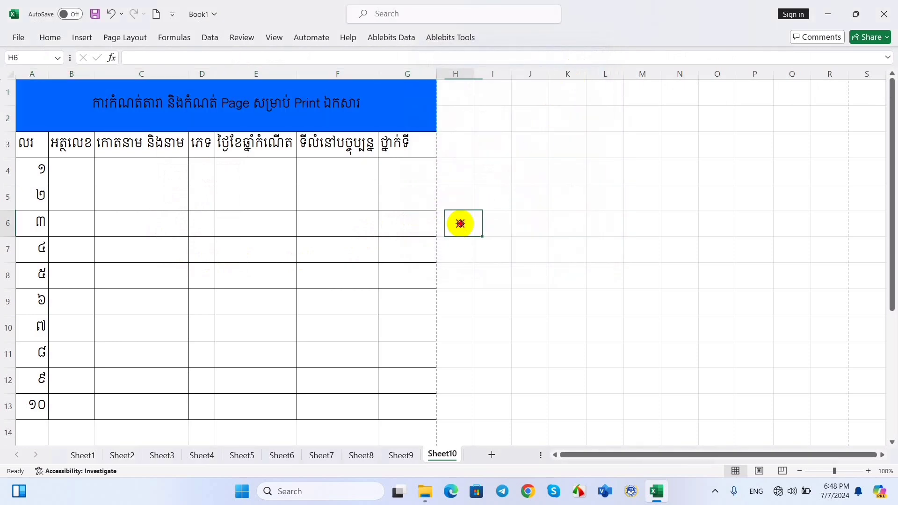
pyautogui.click(202, 126)
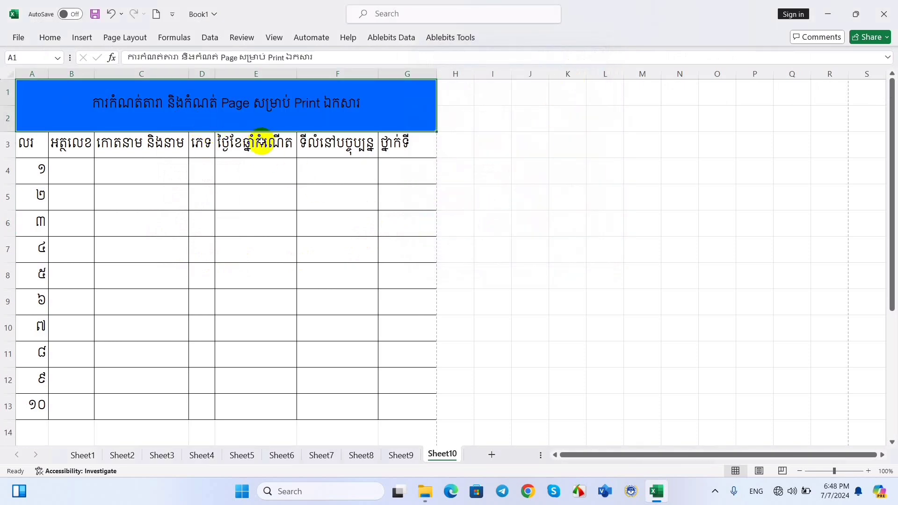
# Make the title text yellow and review it
pyautogui.click(50, 38)
pyautogui.click(192, 80)
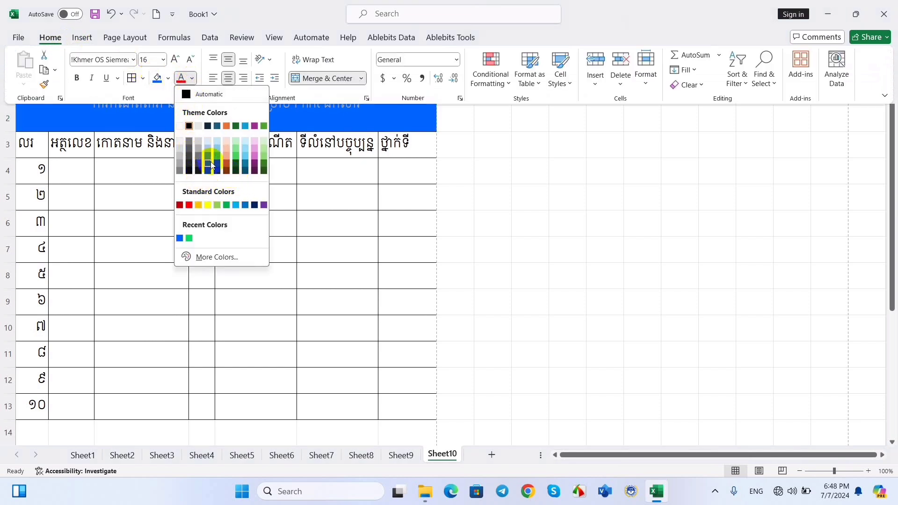
pyautogui.click(209, 206)
pyautogui.click(447, 249)
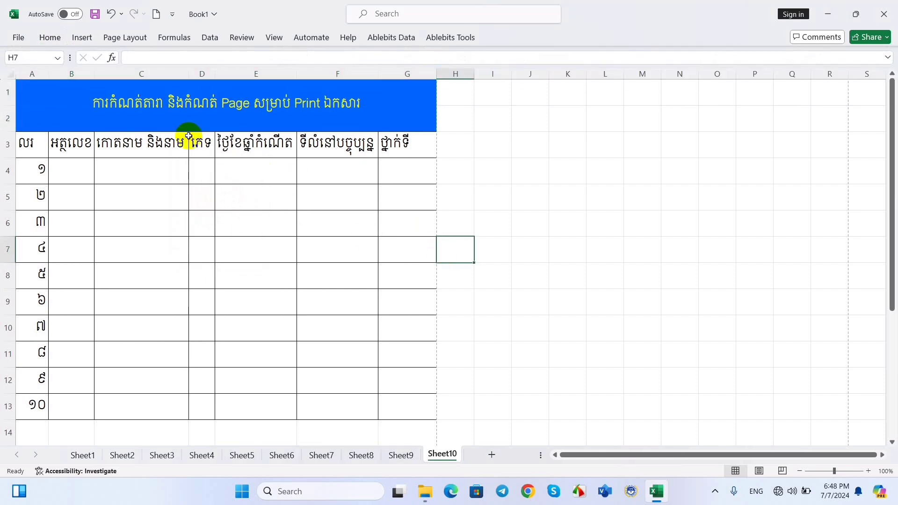
pyautogui.click(145, 116)
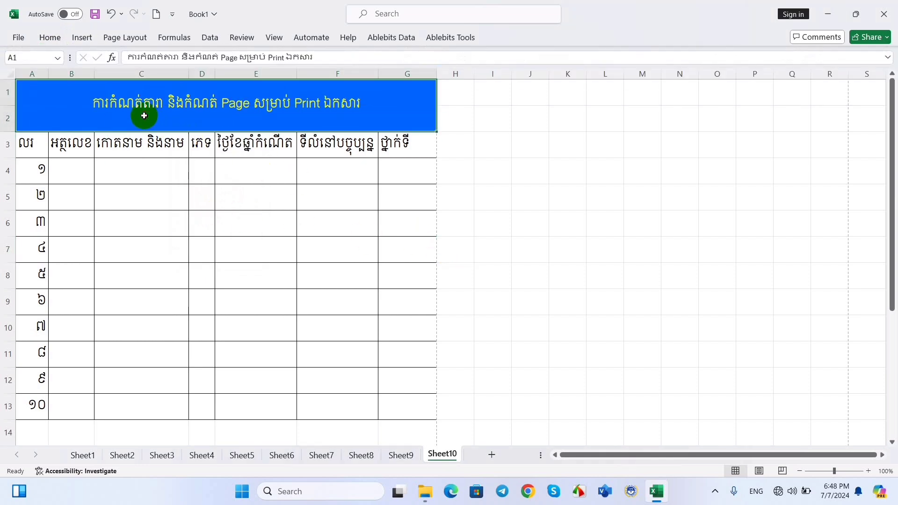
# Change the title text to orange-red using the More Colors picker
pyautogui.click(51, 37)
pyautogui.click(191, 79)
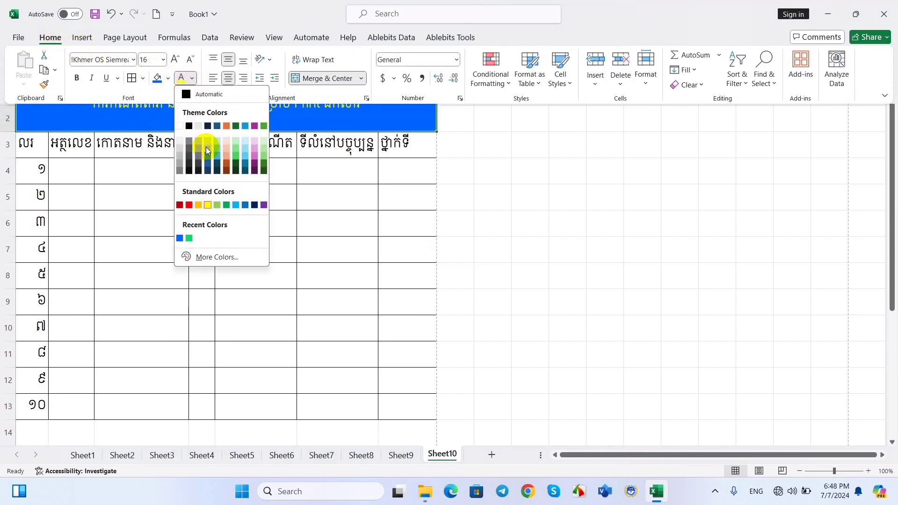
pyautogui.click(204, 258)
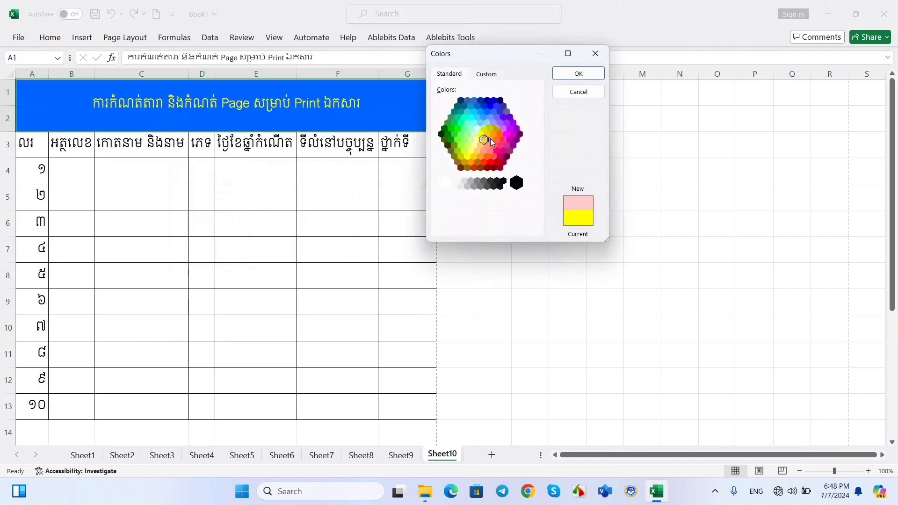
pyautogui.click(474, 146)
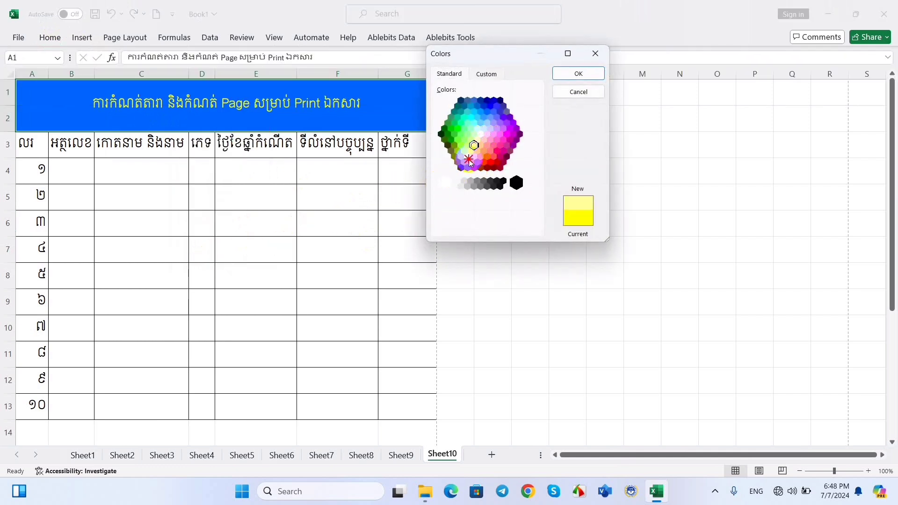
pyautogui.click(484, 162)
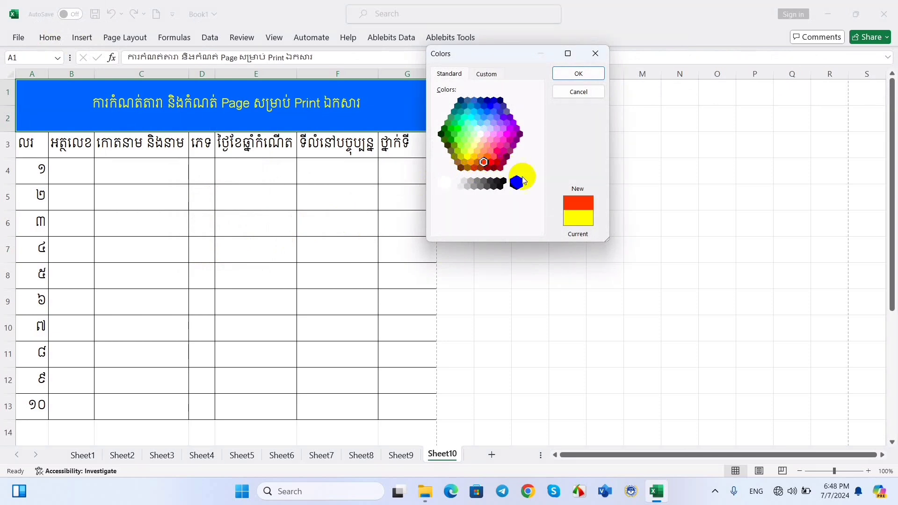
pyautogui.click(580, 75)
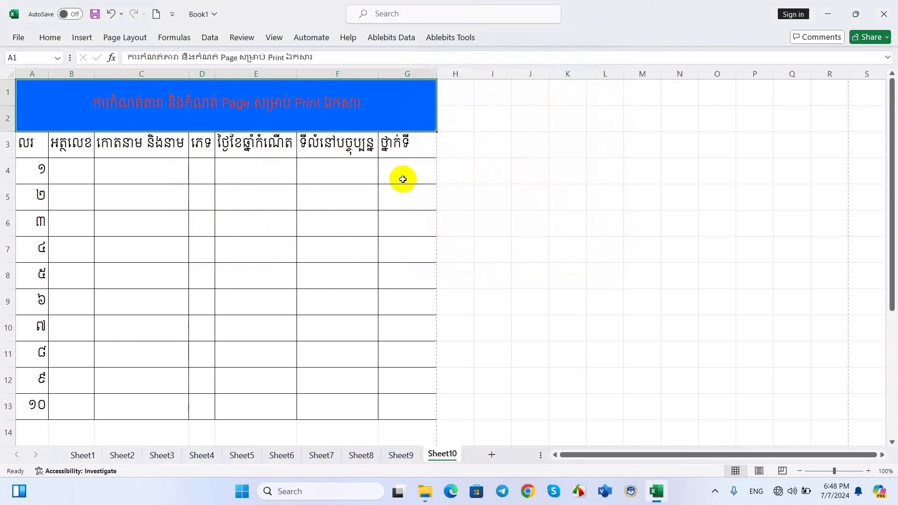
# Set the title text colour to White from Theme Colors
pyautogui.click(52, 38)
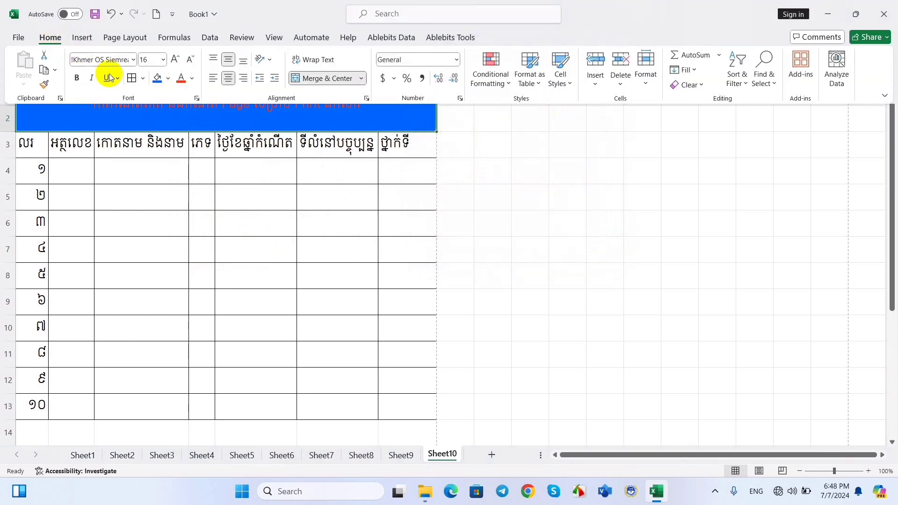
pyautogui.click(192, 79)
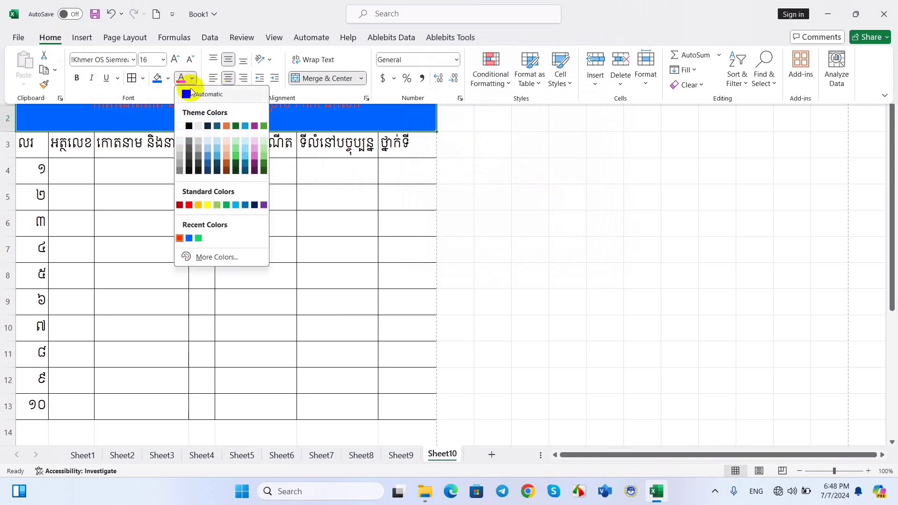
pyautogui.click(199, 126)
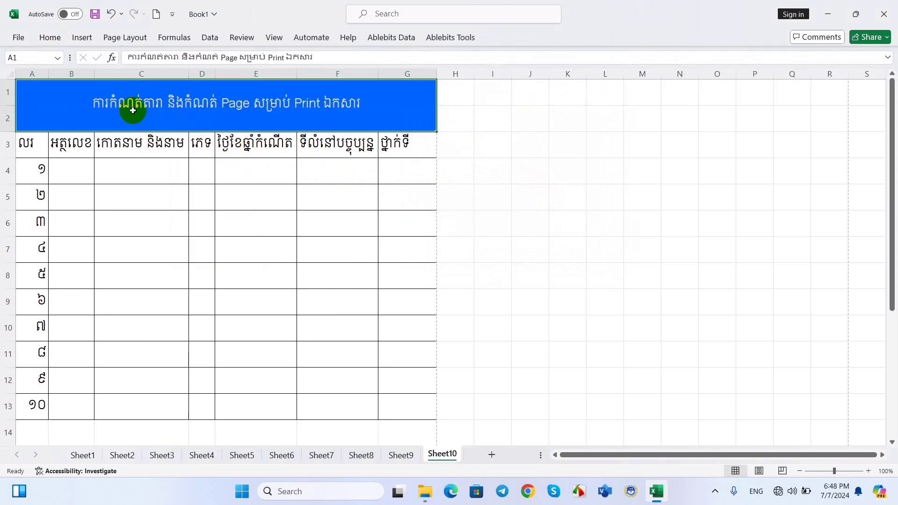
pyautogui.click(48, 39)
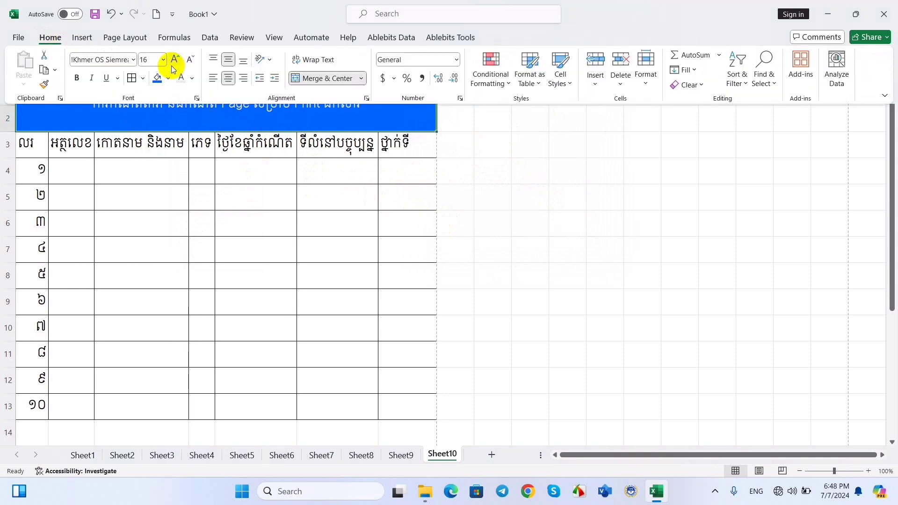
# Make the merged Khmer title size 22, italic and bold, then review the banner
pyautogui.click(174, 60)
pyautogui.click(174, 59)
pyautogui.click(174, 59)
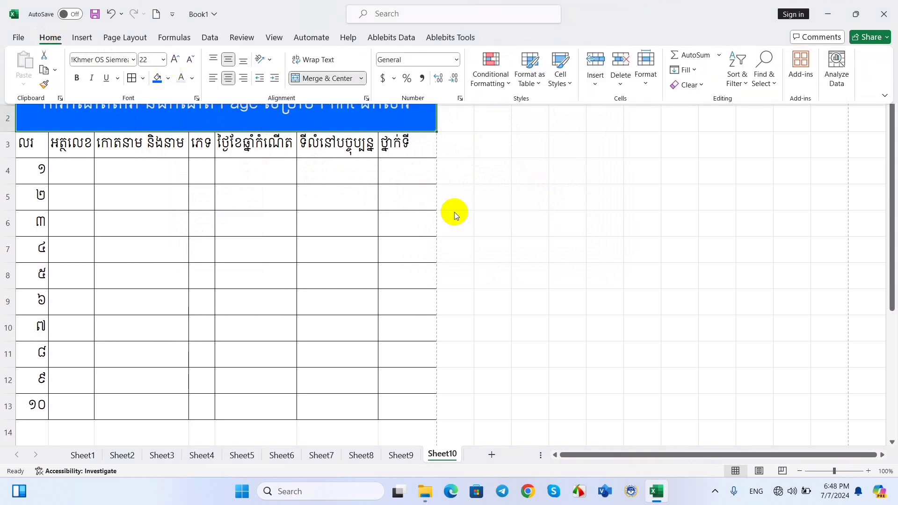
pyautogui.click(92, 78)
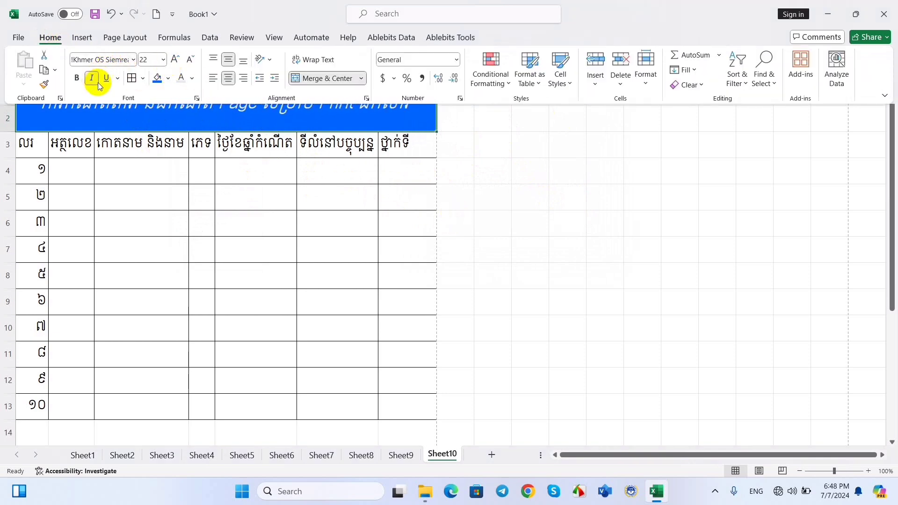
pyautogui.click(554, 222)
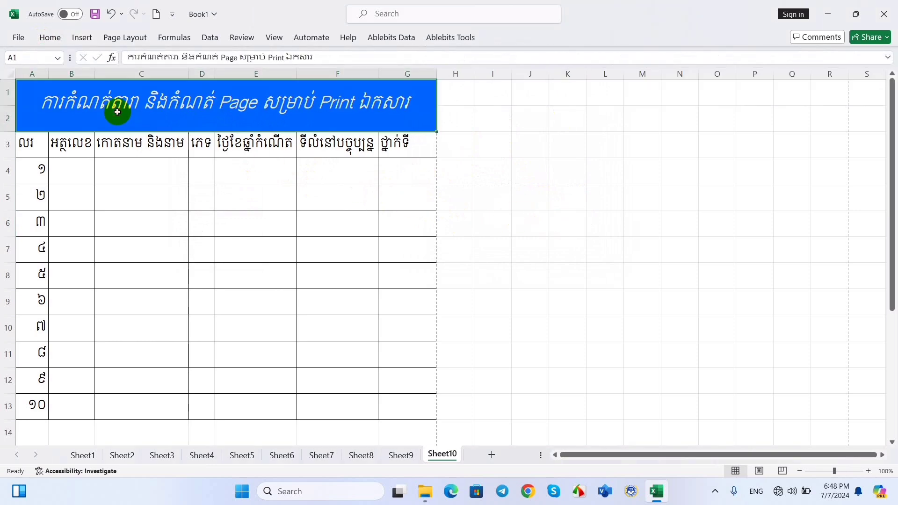
pyautogui.click(50, 38)
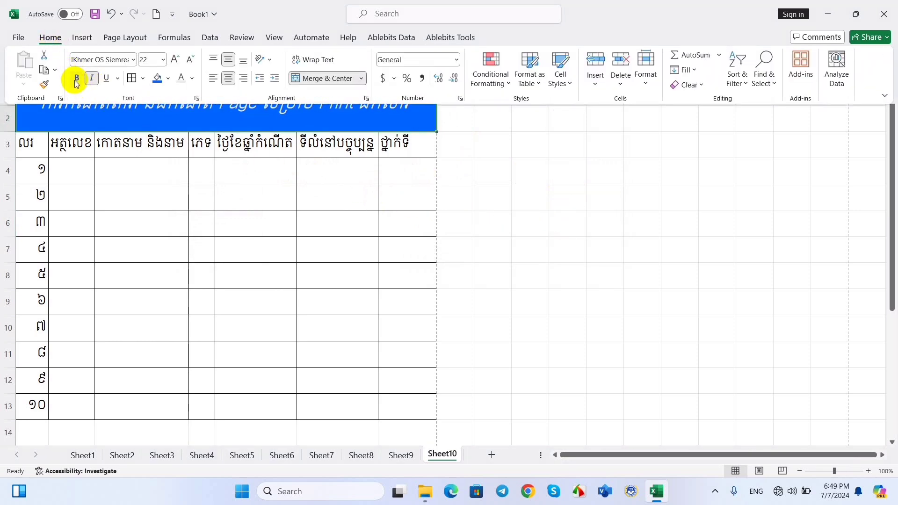
pyautogui.click(79, 79)
pyautogui.click(568, 232)
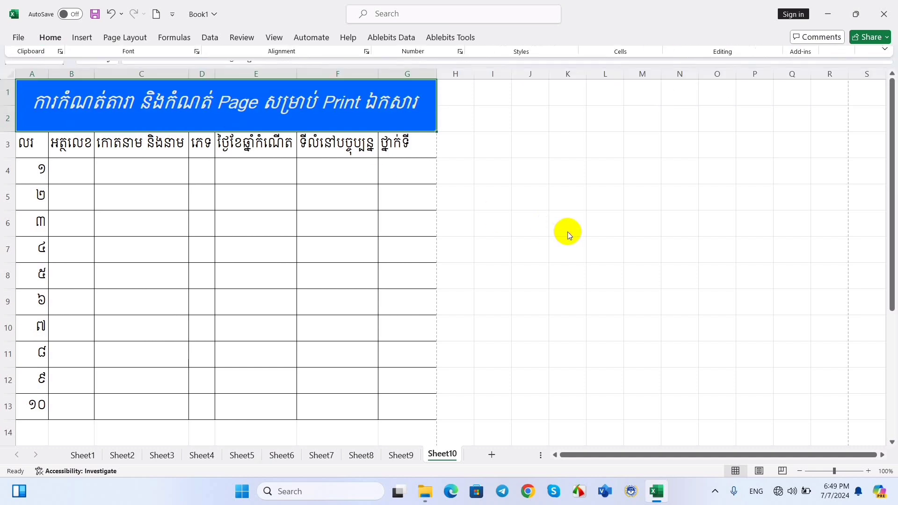
pyautogui.click(50, 37)
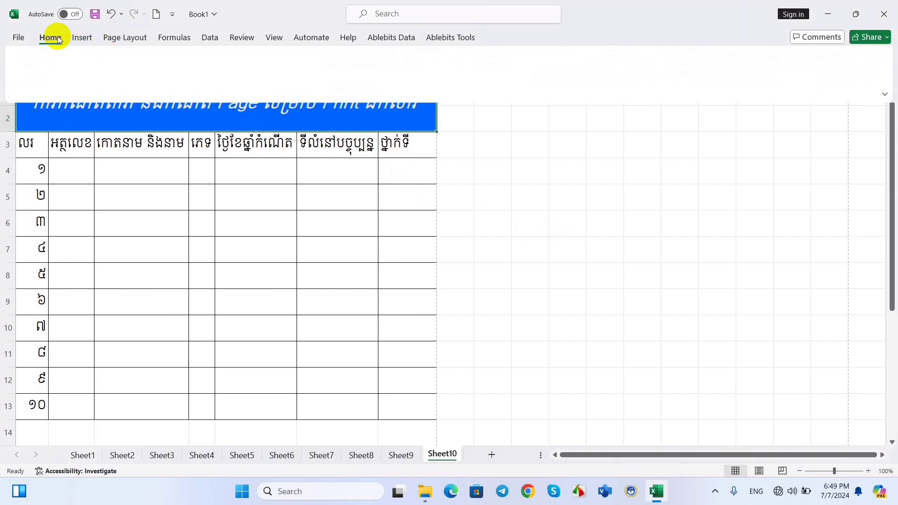
pyautogui.click(546, 179)
pyautogui.click(485, 170)
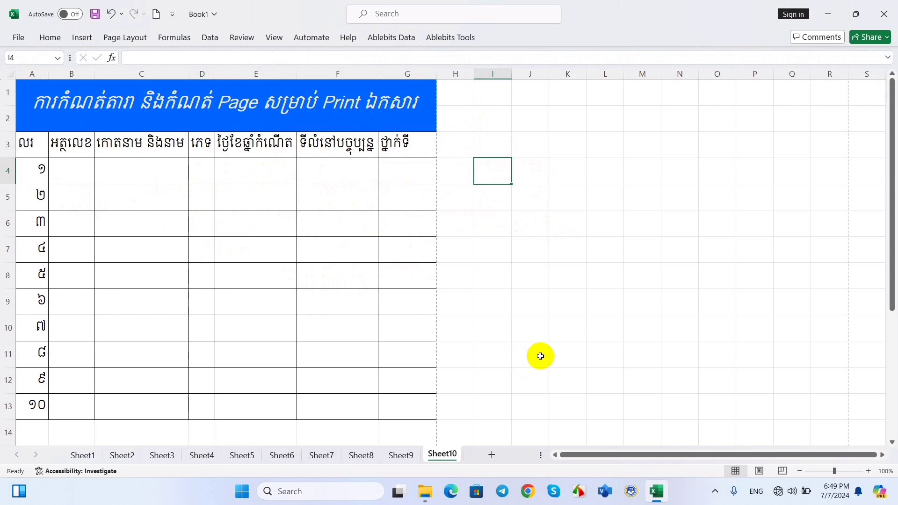
pyautogui.hotkey('ctrl', 'p')
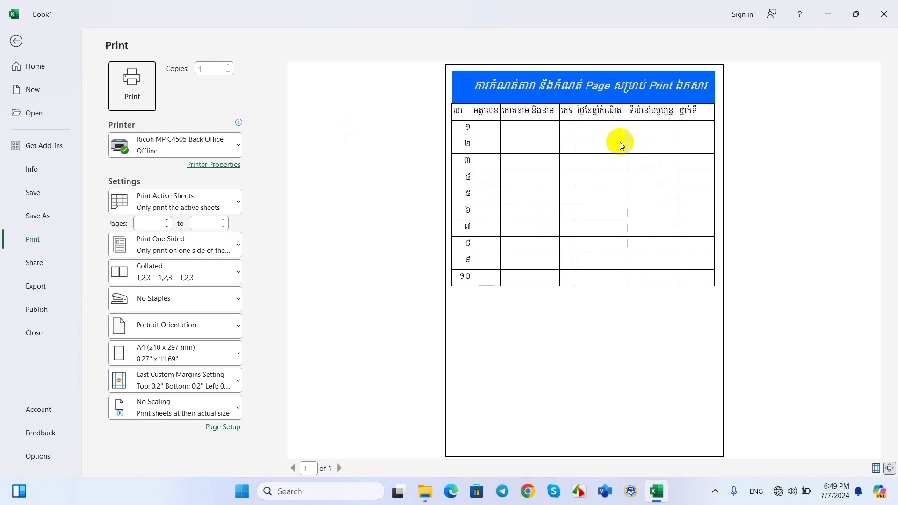
pyautogui.click(16, 42)
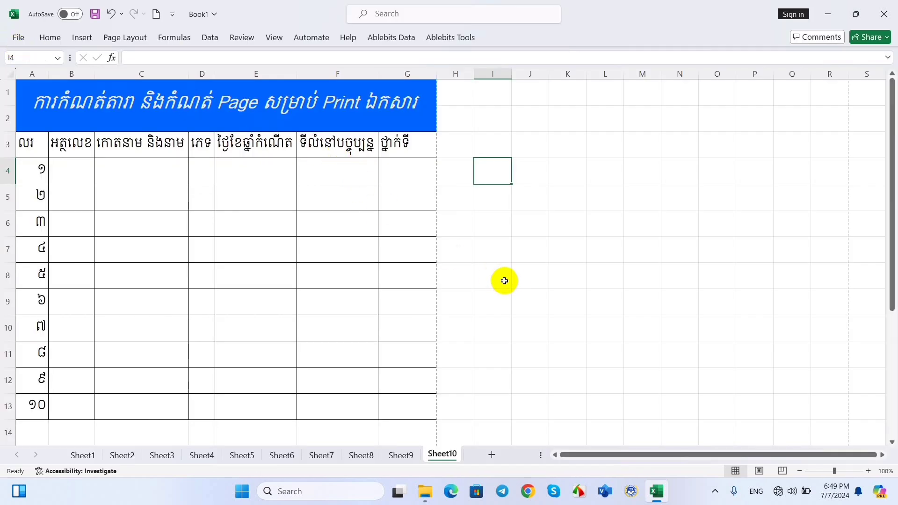